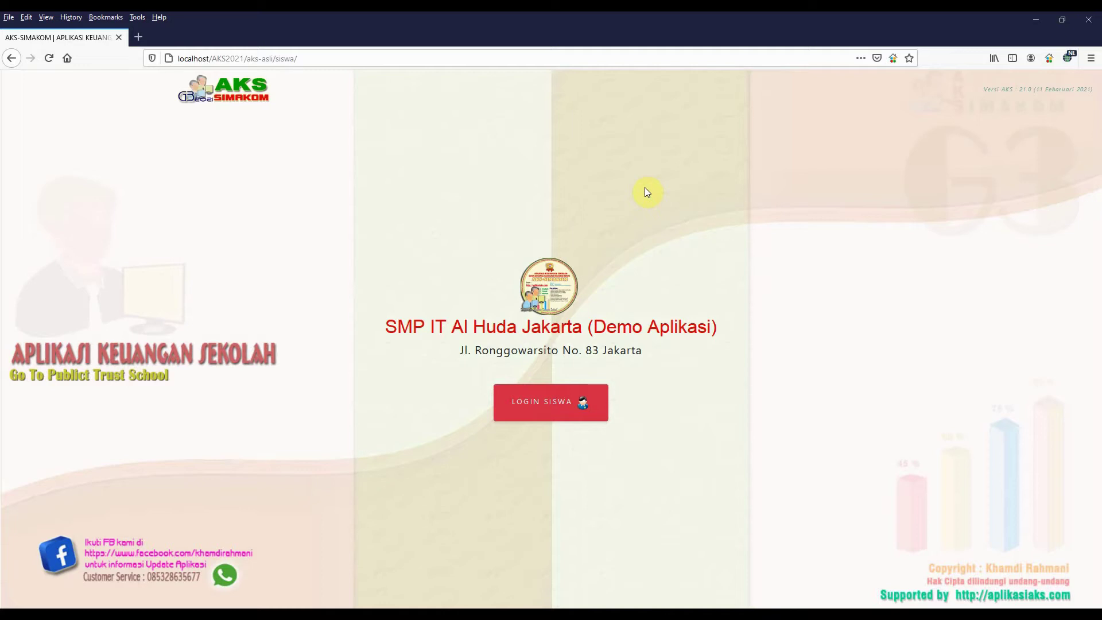
# Remove 'siswa/' from the address to load localhost/AKS2021/aks-asli/, the main AKS entry page
pyautogui.moveTo(274, 58); pyautogui.dragTo(308, 62)
pyautogui.press('BackSpace')
pyautogui.press('Return')
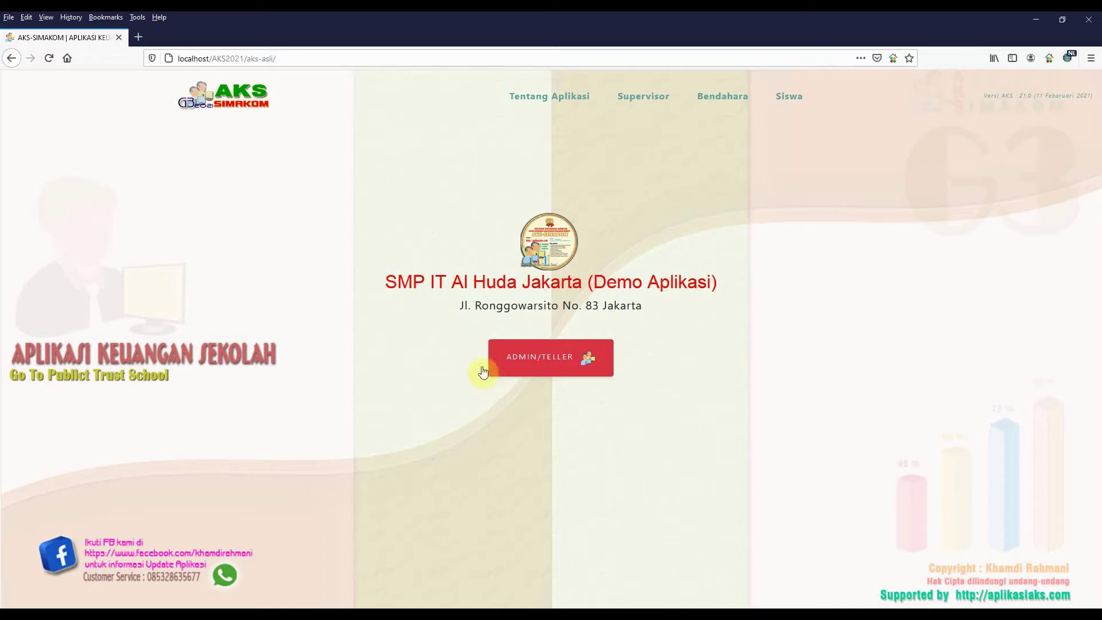
# Log in through ADMIN/TELLER with the saved administrator login for year 2020/2021
pyautogui.click(554, 361)
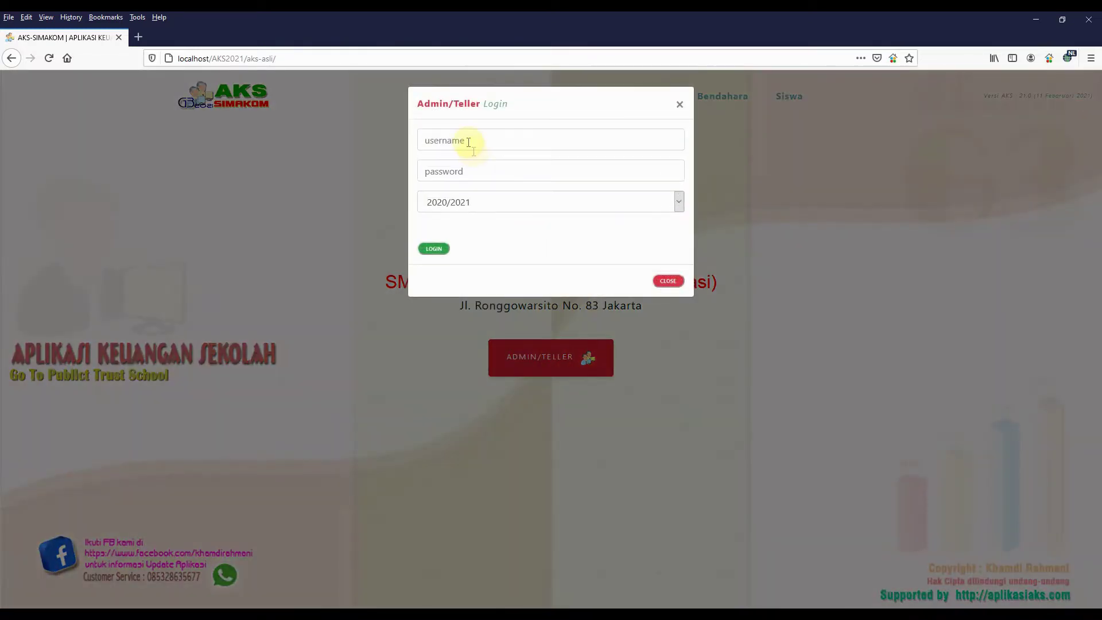
pyautogui.click(468, 141)
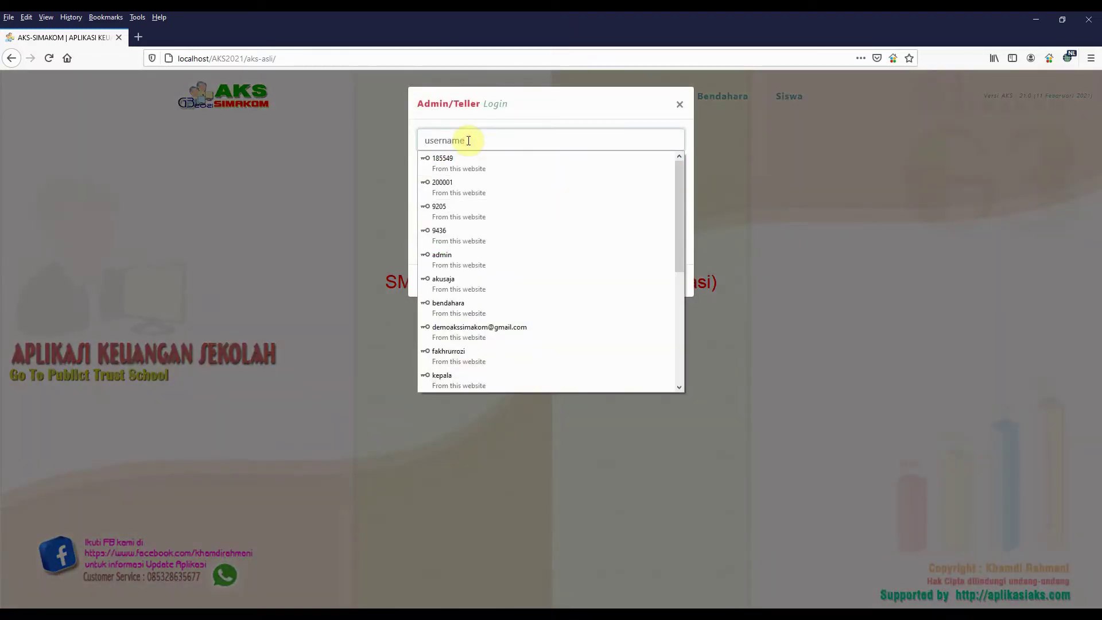
pyautogui.write('ADMIN')
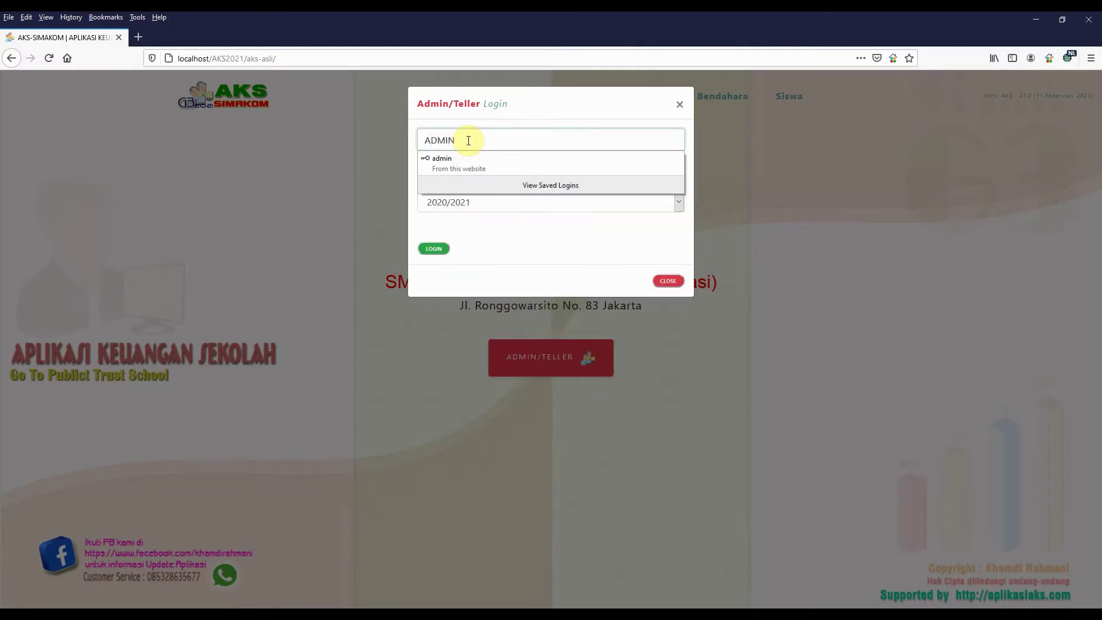
pyautogui.click(492, 161)
pyautogui.click(438, 248)
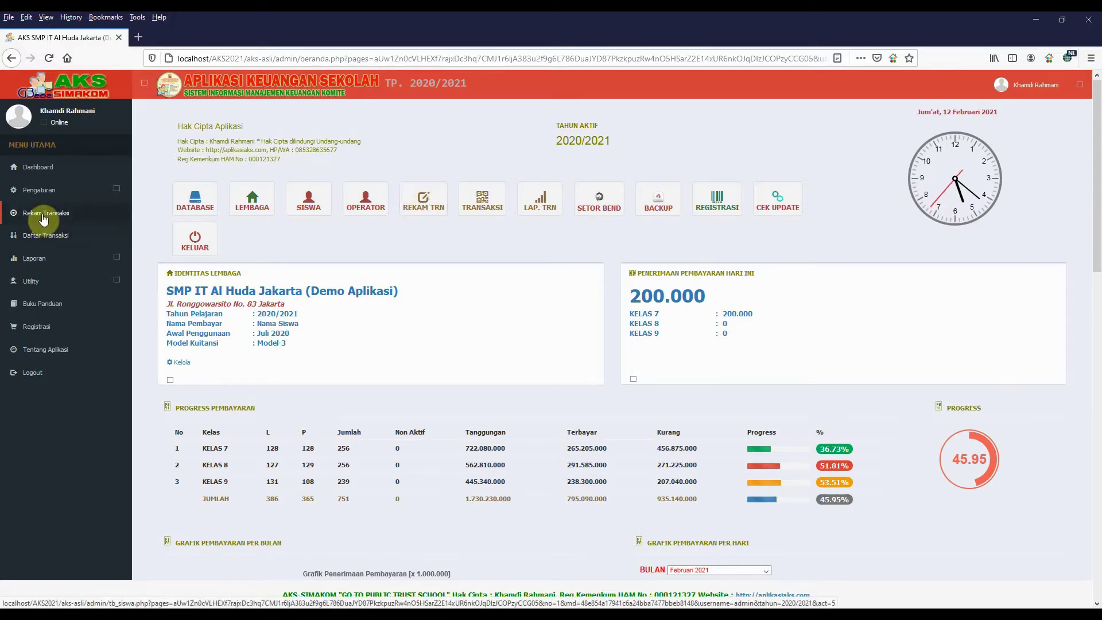
# Search the Rekam Transaksi student list by the student's name and open the payment form for row 386
pyautogui.click(422, 195)
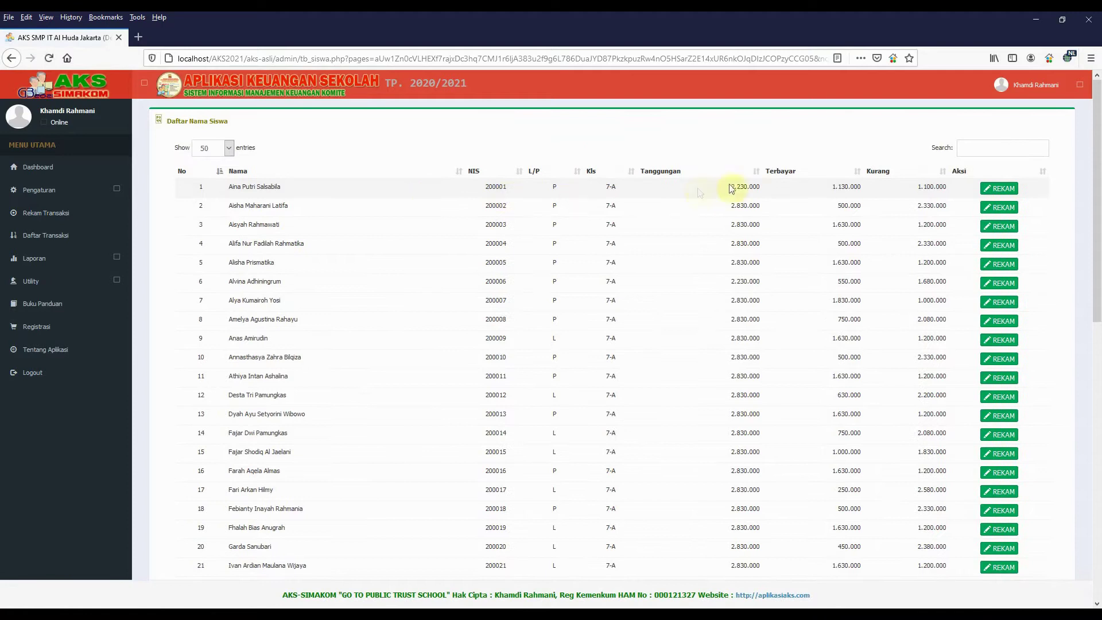
pyautogui.click(973, 149)
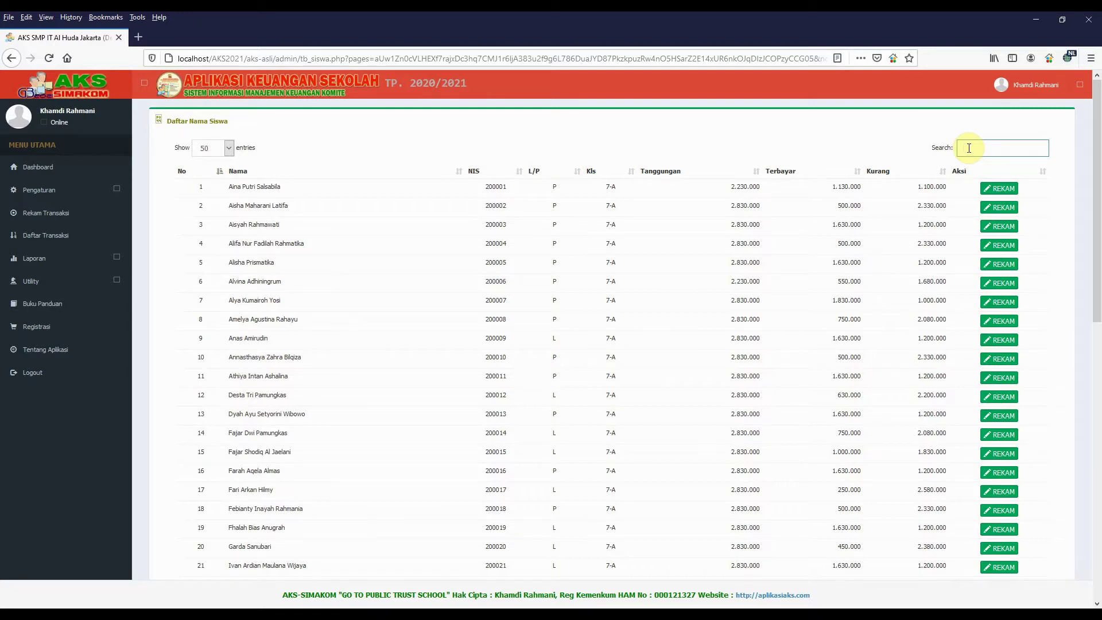
pyautogui.write('AHMA')
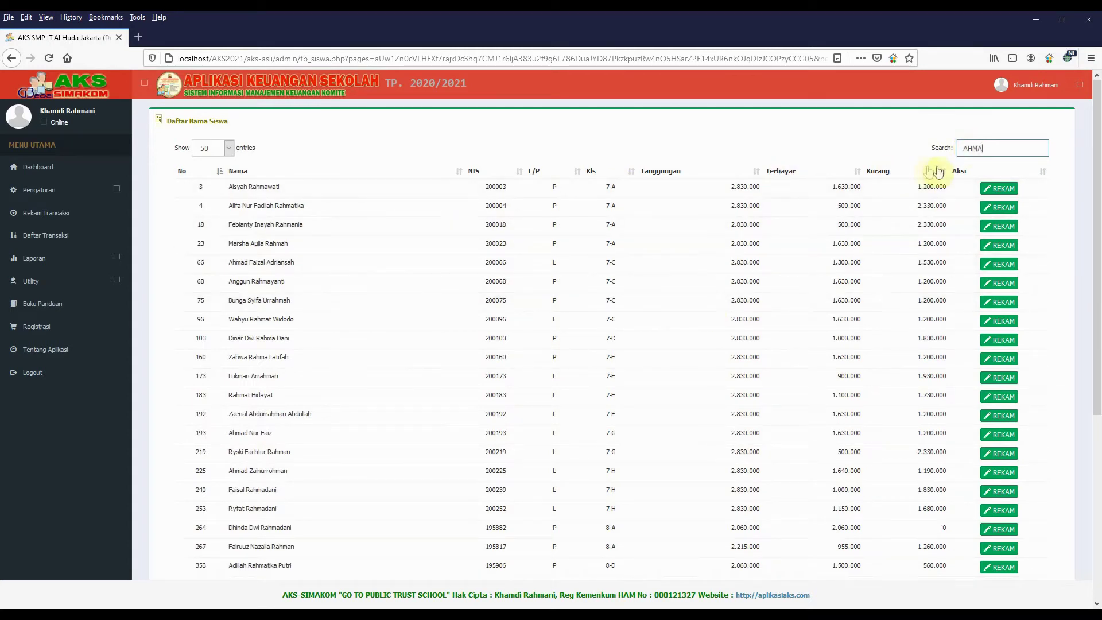
pyautogui.write('D')
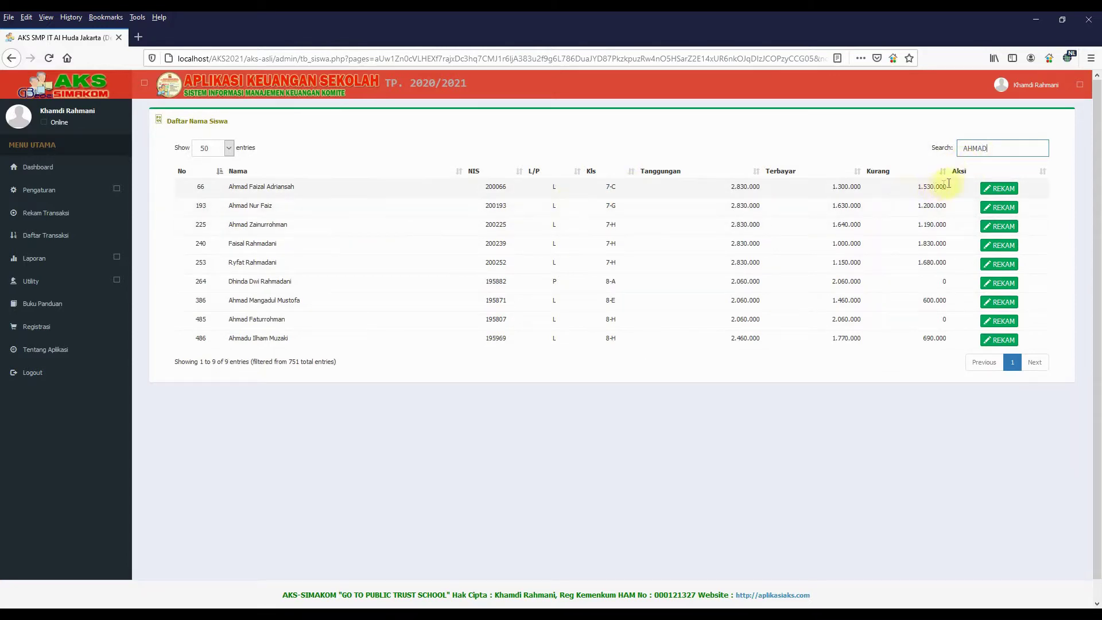
pyautogui.click(994, 304)
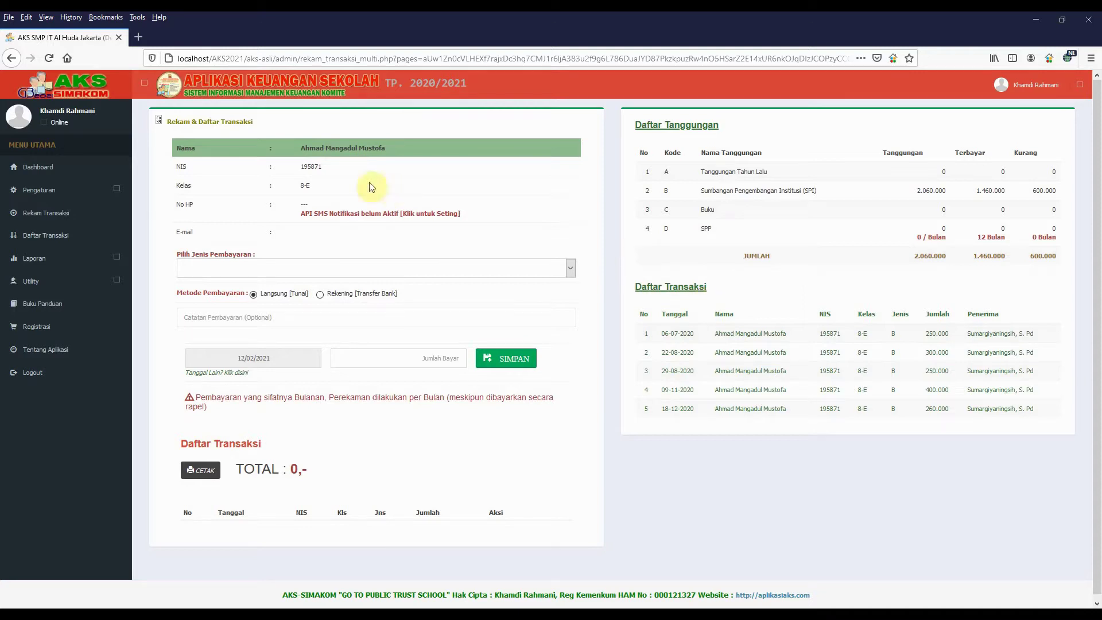
# Choose SPI as payment type, enter 600.000, keep Langsung [Tunai] cash, and save
pyautogui.click(470, 270)
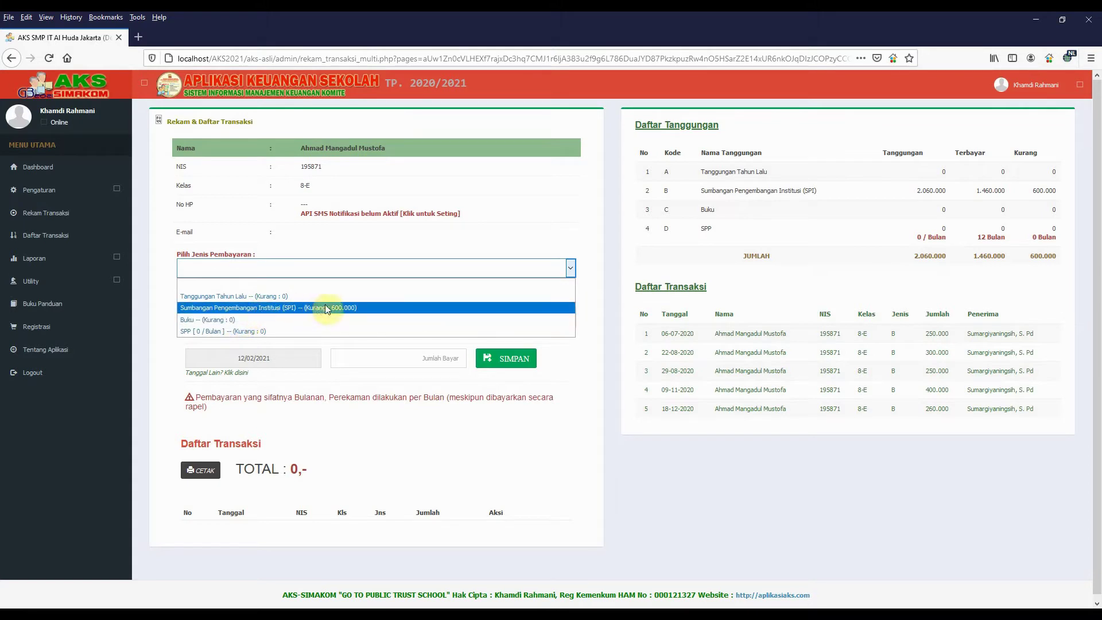
pyautogui.click(361, 309)
pyautogui.click(444, 359)
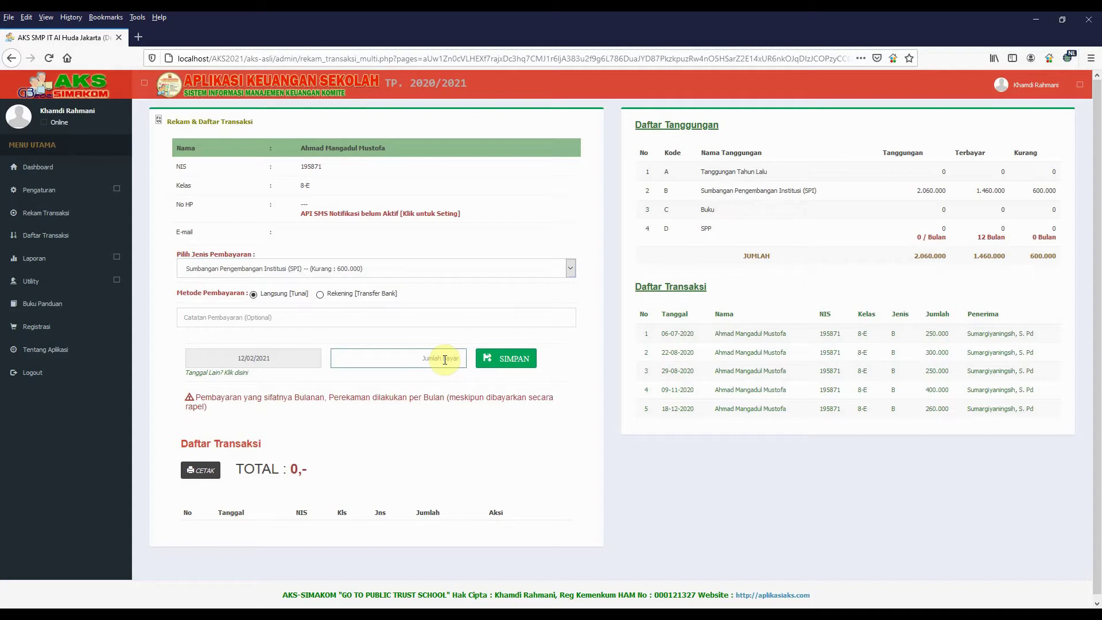
pyautogui.write('600.000')
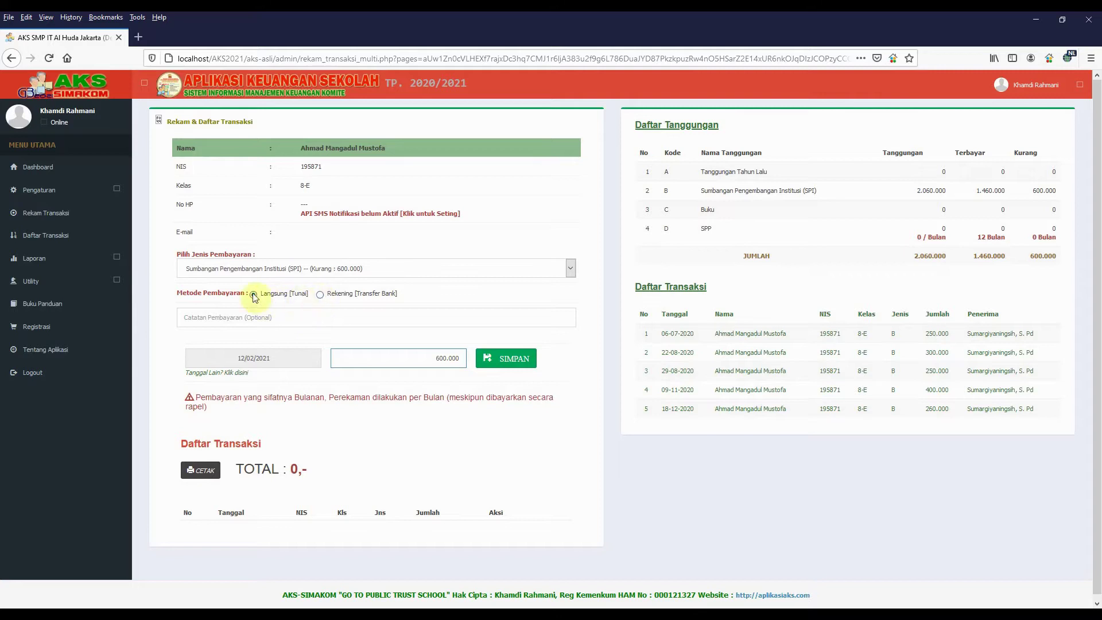
pyautogui.click(320, 295)
pyautogui.click(252, 296)
pyautogui.click(189, 319)
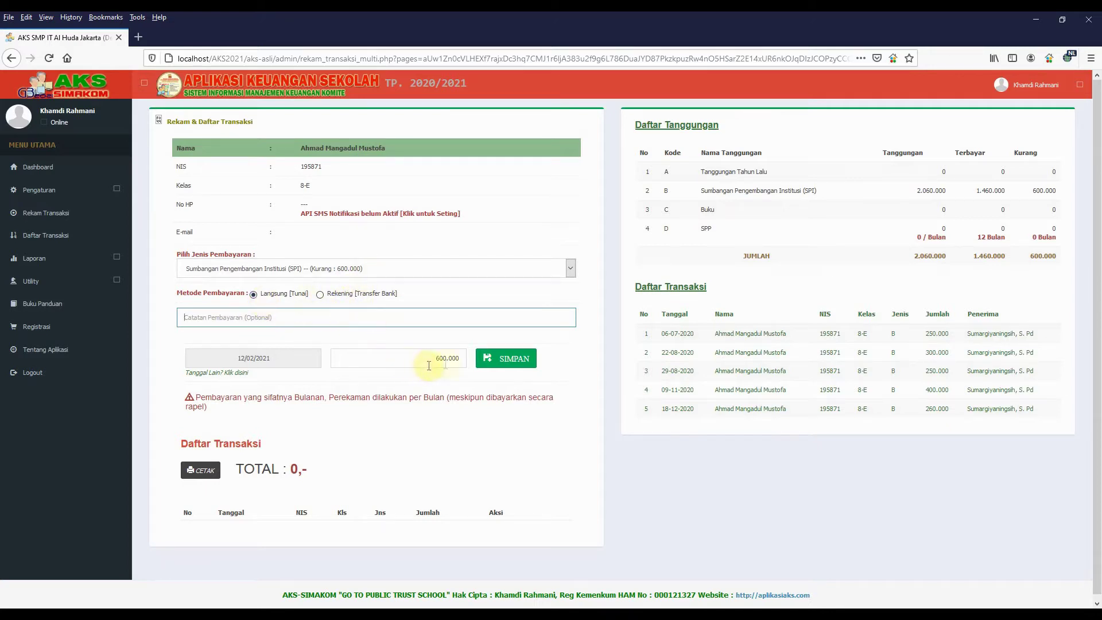
pyautogui.click(512, 362)
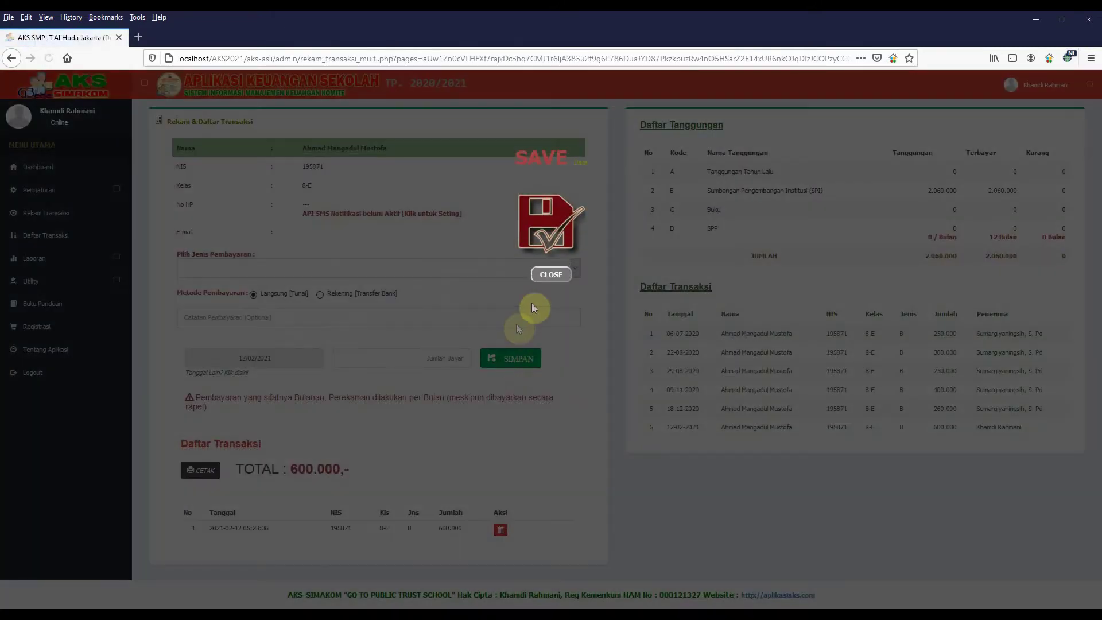
# Close the save confirmation and check the new transaction's 12-02-2021 date in Daftar Transaksi
pyautogui.click(548, 275)
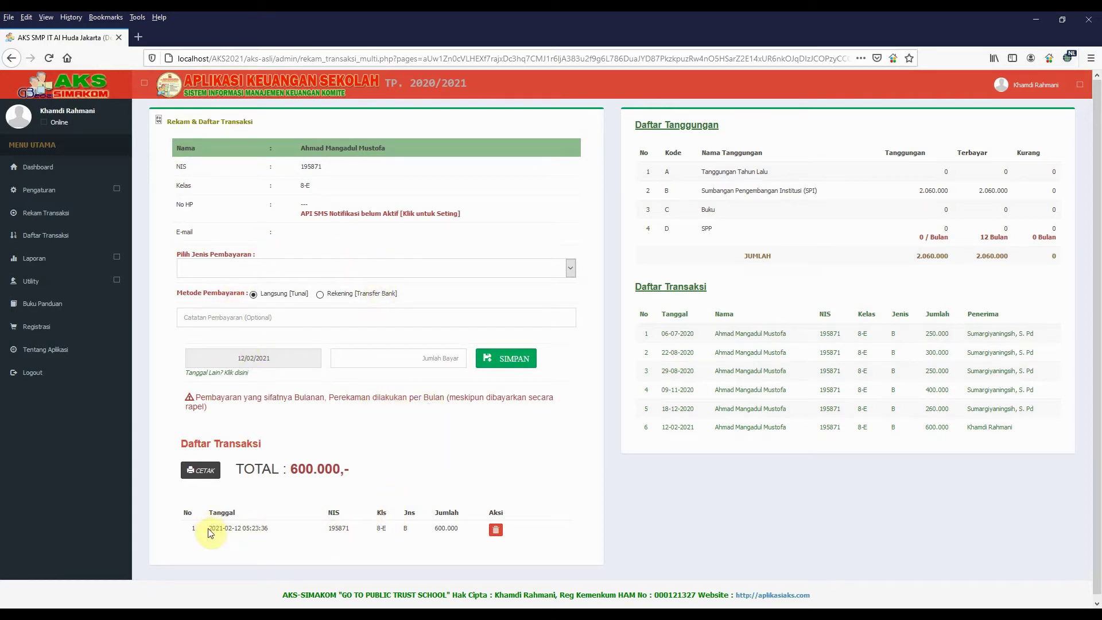
pyautogui.moveTo(208, 528); pyautogui.dragTo(270, 528)
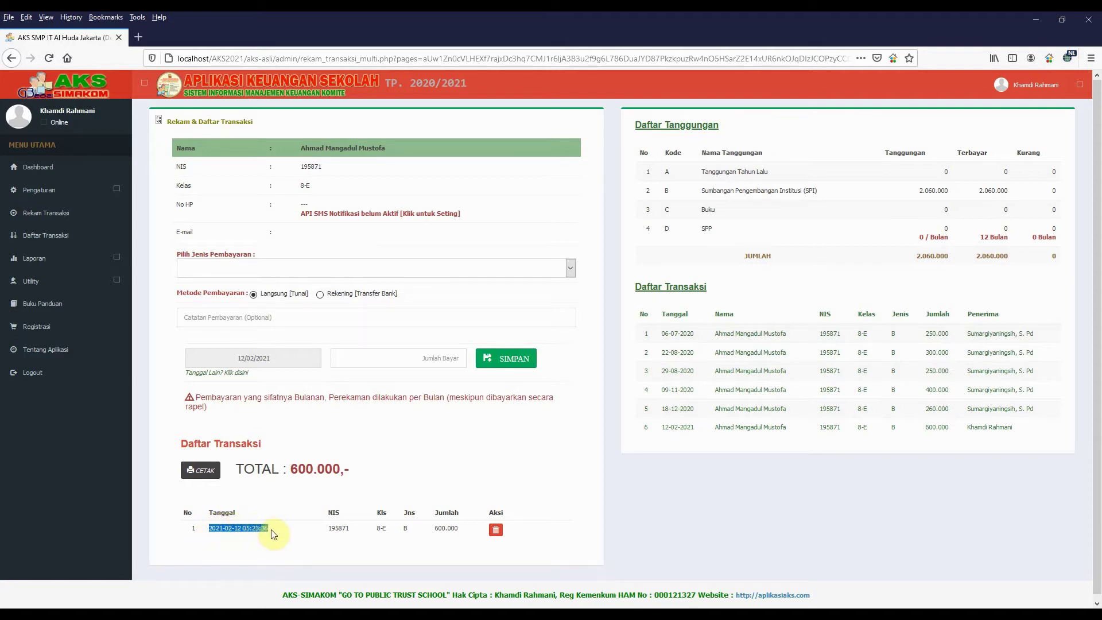
pyautogui.click(266, 542)
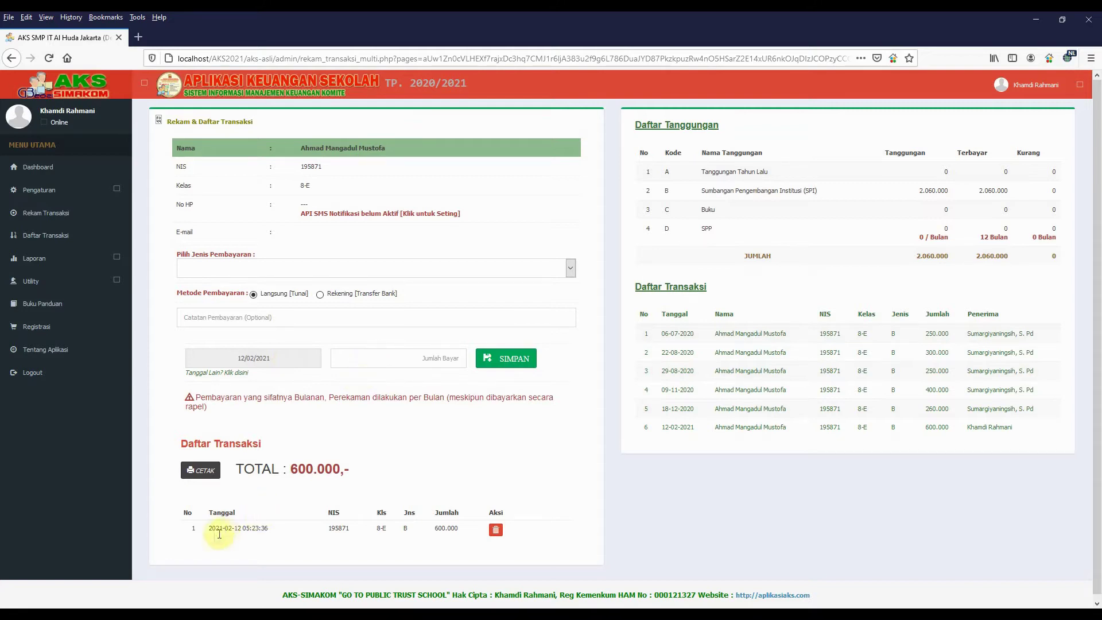
pyautogui.moveTo(211, 528); pyautogui.dragTo(236, 528)
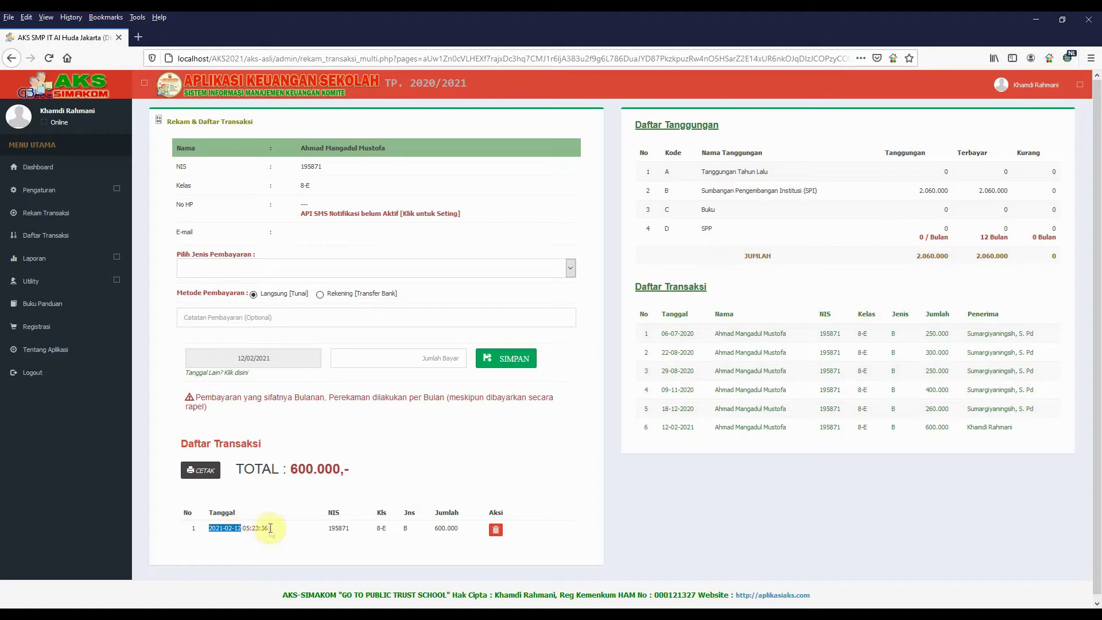
pyautogui.click(400, 434)
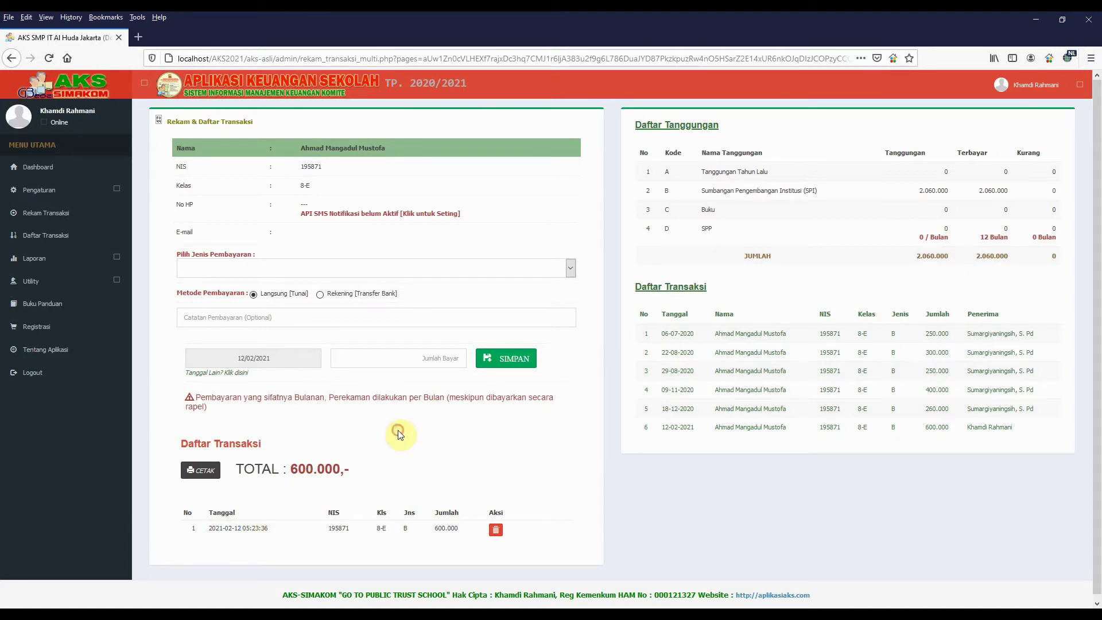
pyautogui.click(207, 374)
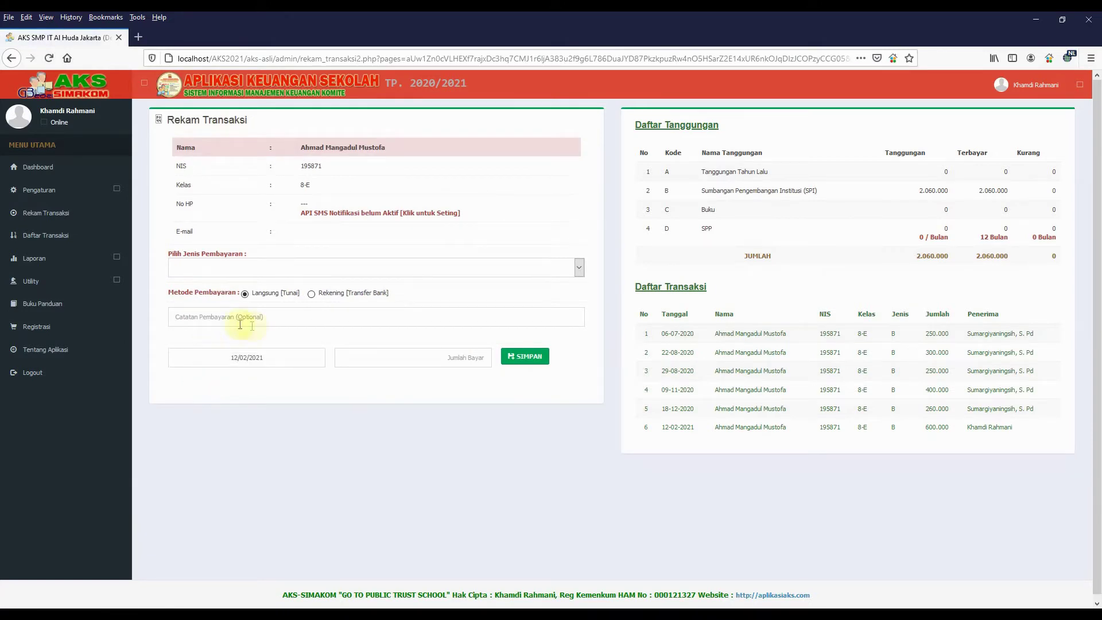
pyautogui.click(245, 360)
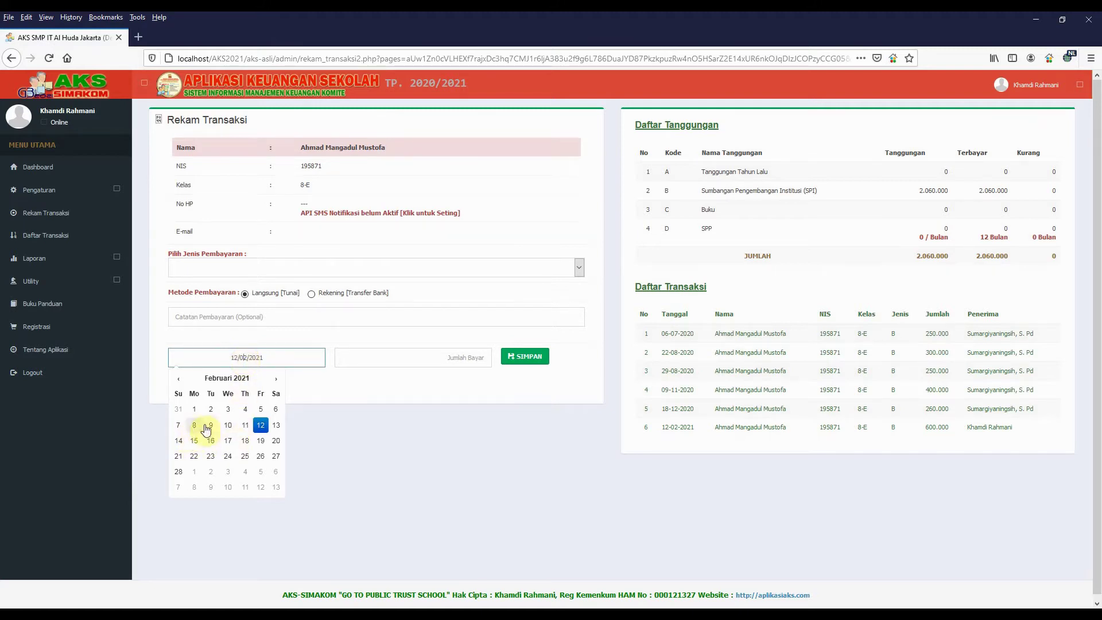
pyautogui.click(354, 385)
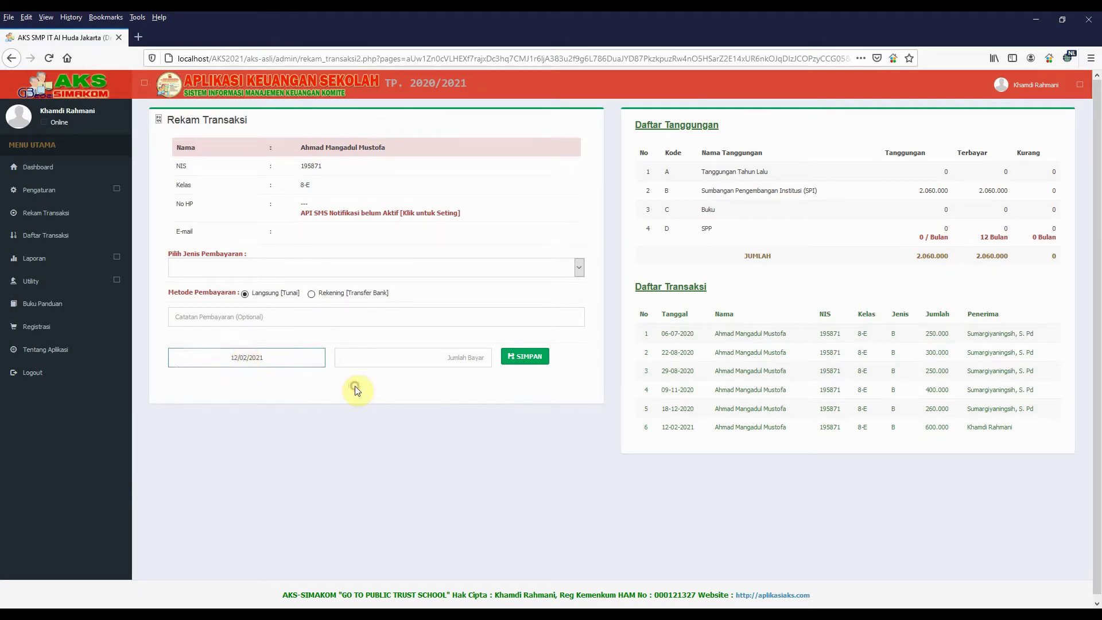
pyautogui.click(353, 270)
pyautogui.click(359, 347)
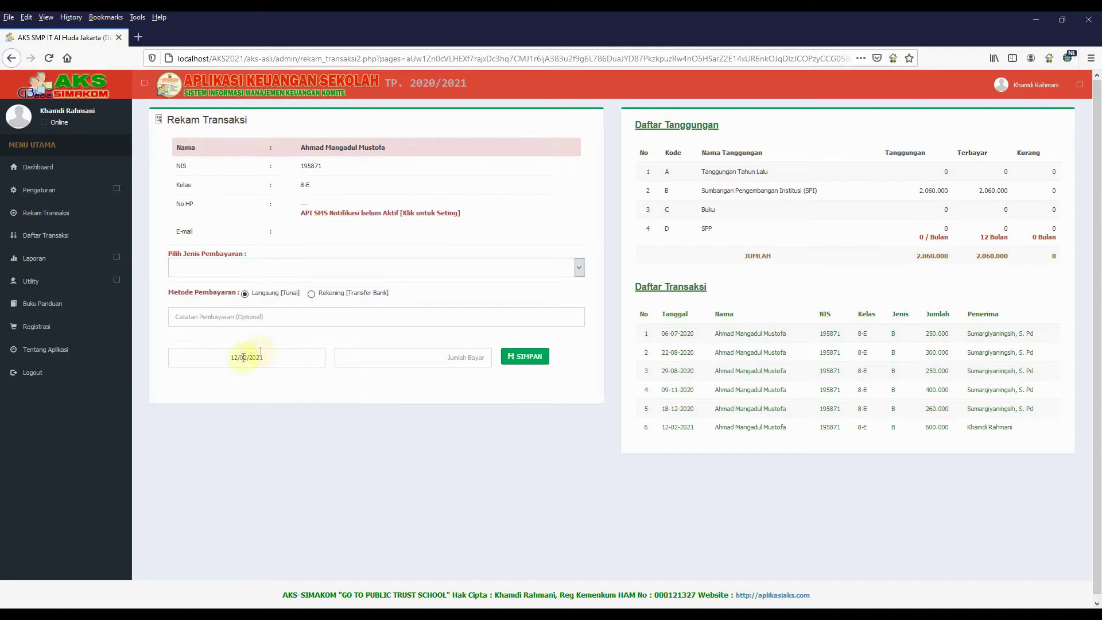
pyautogui.click(49, 215)
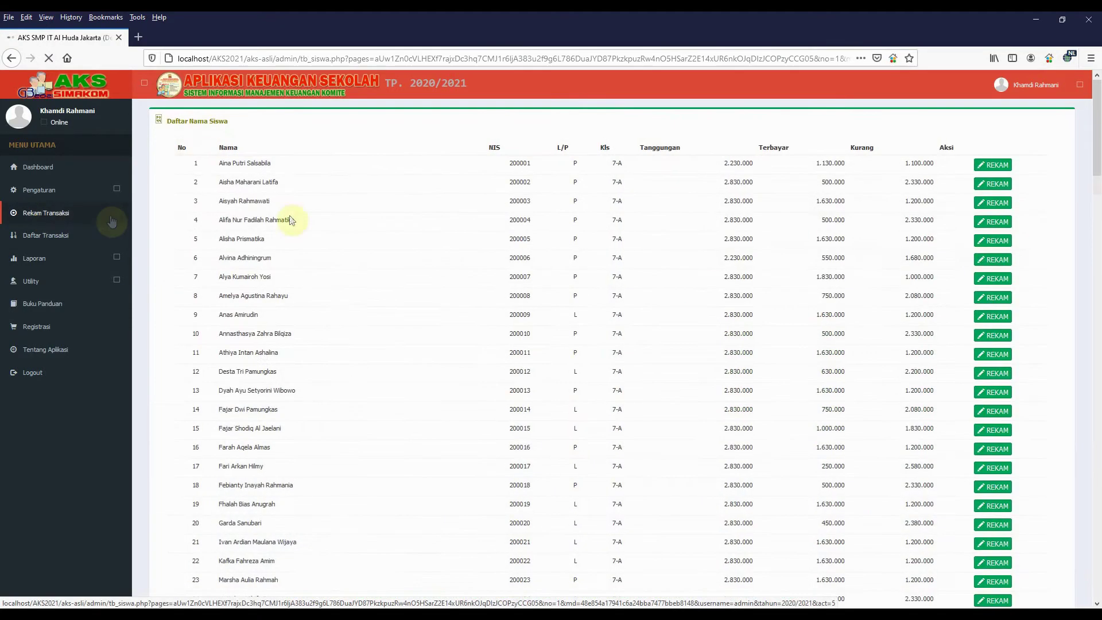
pyautogui.click(993, 162)
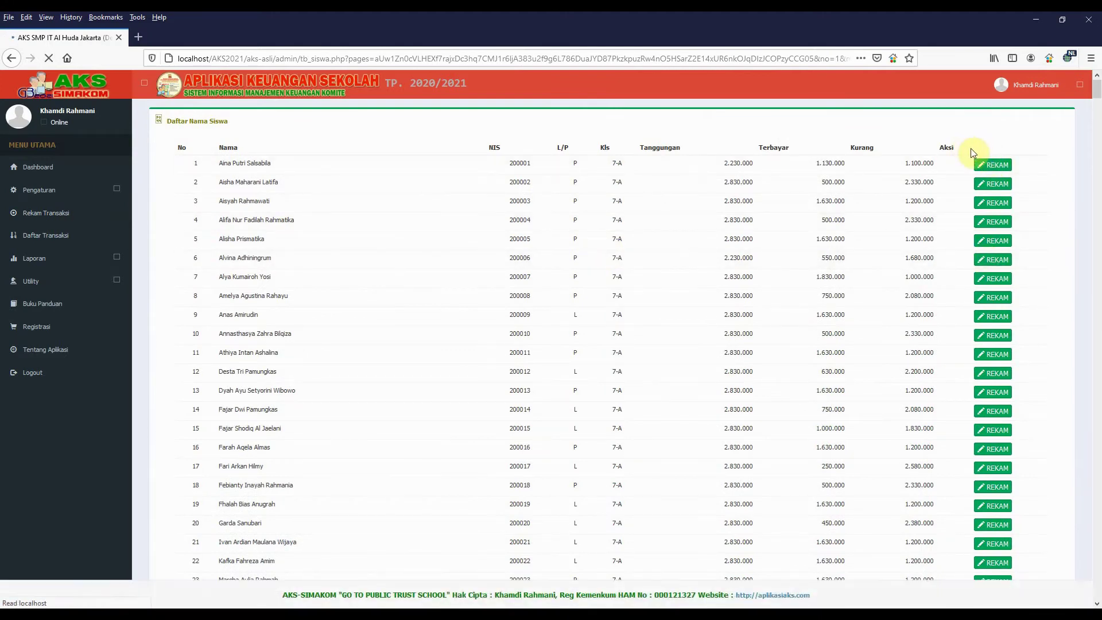
pyautogui.click(979, 151)
pyautogui.write('AHMAD')
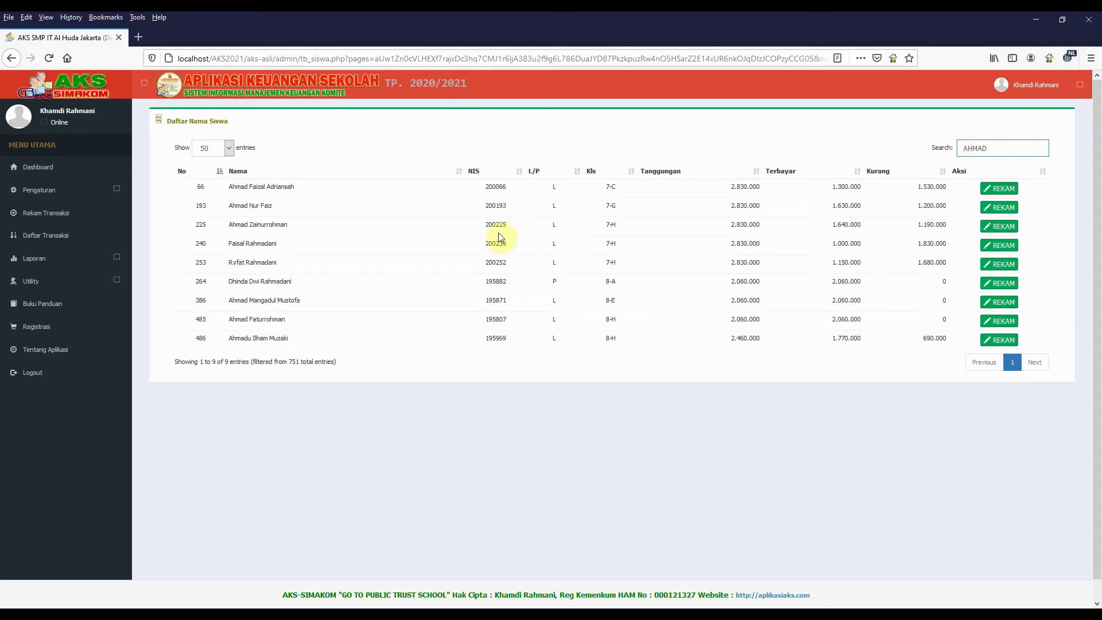
pyautogui.click(999, 307)
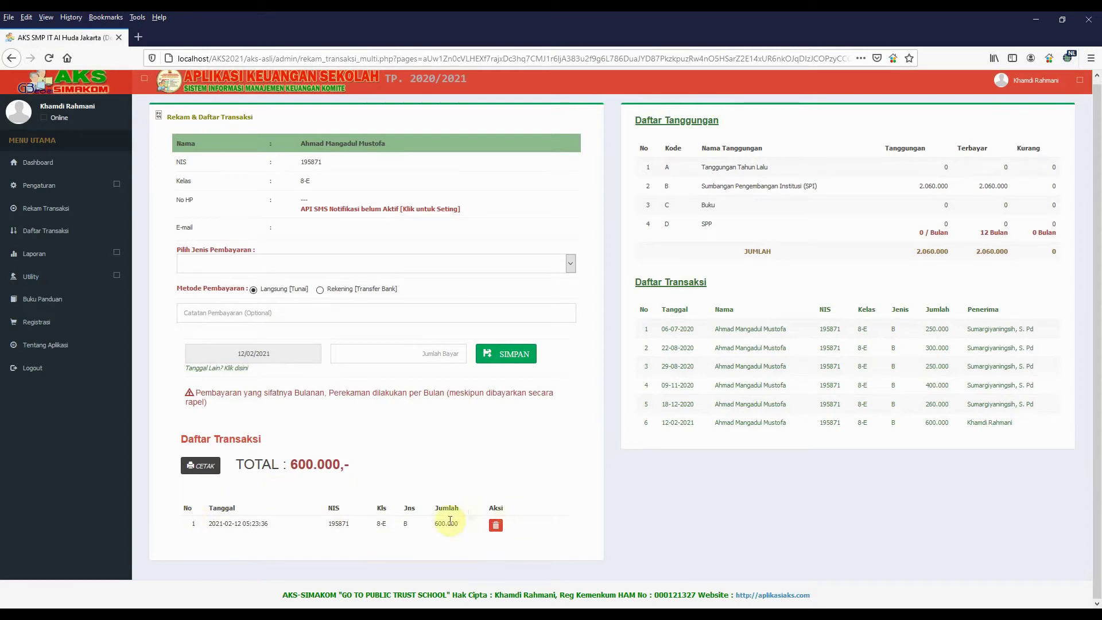
# Print and review the 600.000 SPI receipt, then go to the Daftar Transaksi list
pyautogui.click(205, 467)
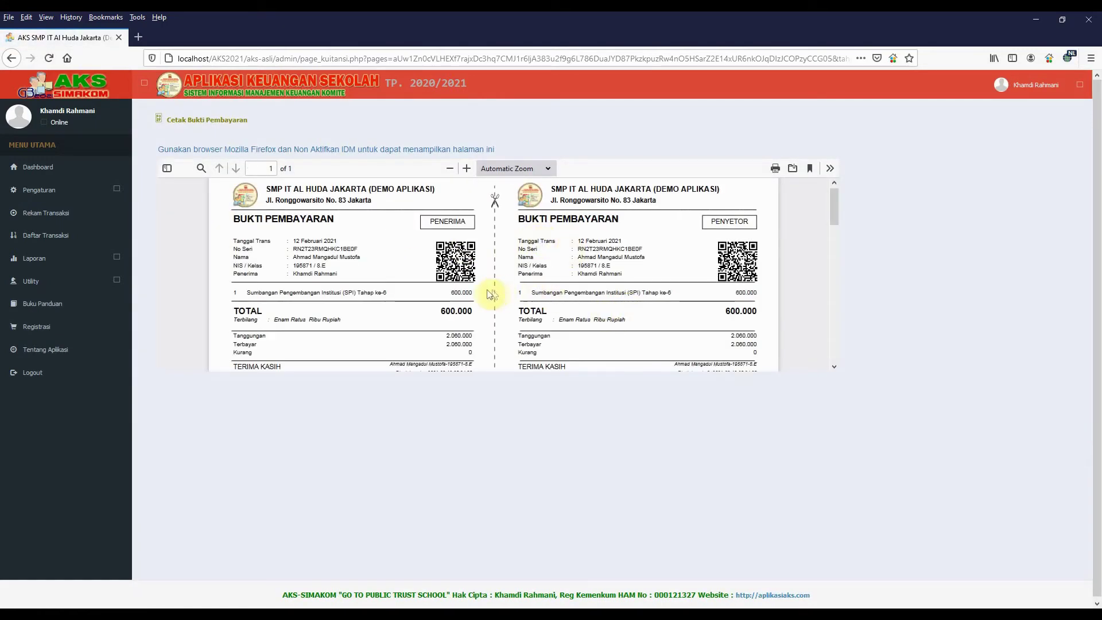
pyautogui.scroll(1, 489, 294)
pyautogui.scroll(-3, 489, 295)
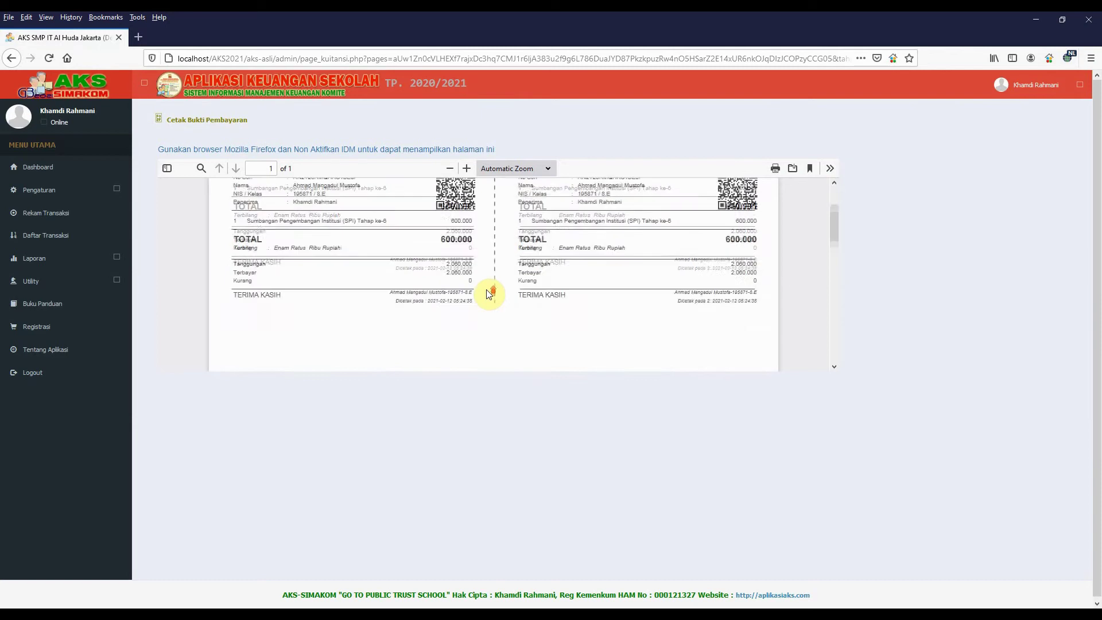
pyautogui.scroll(3, 489, 295)
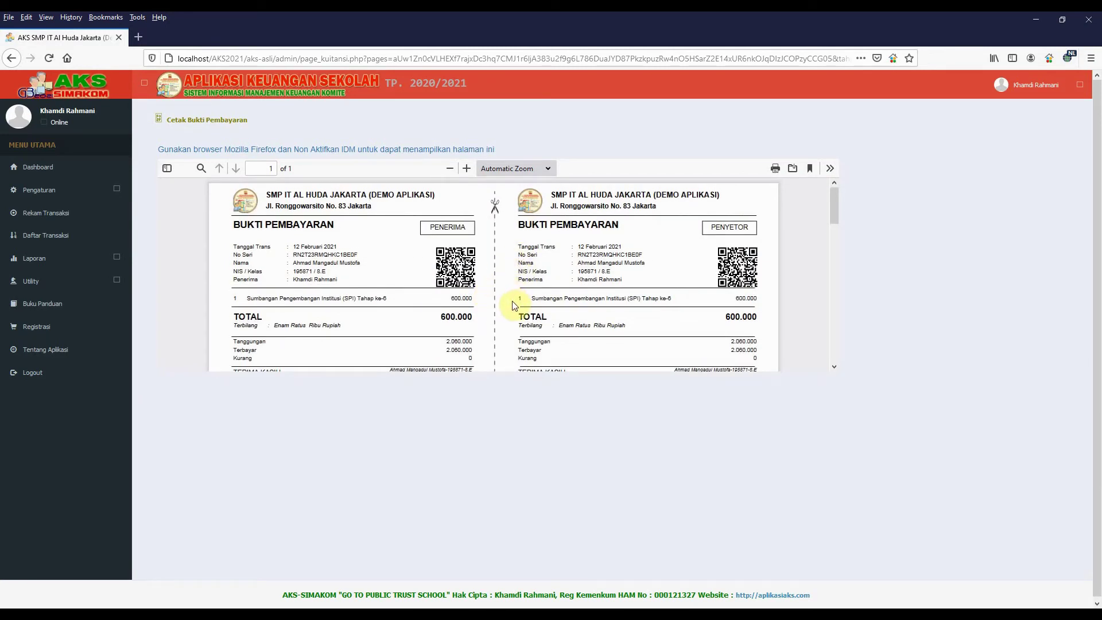
pyautogui.scroll(-2, 514, 304)
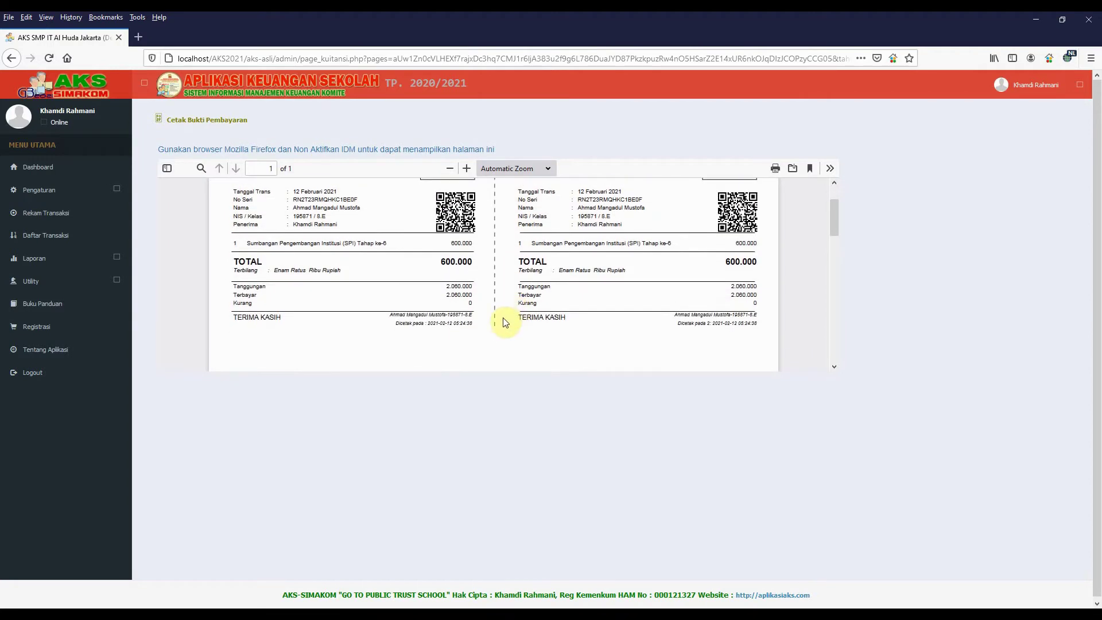
pyautogui.scroll(2, 502, 318)
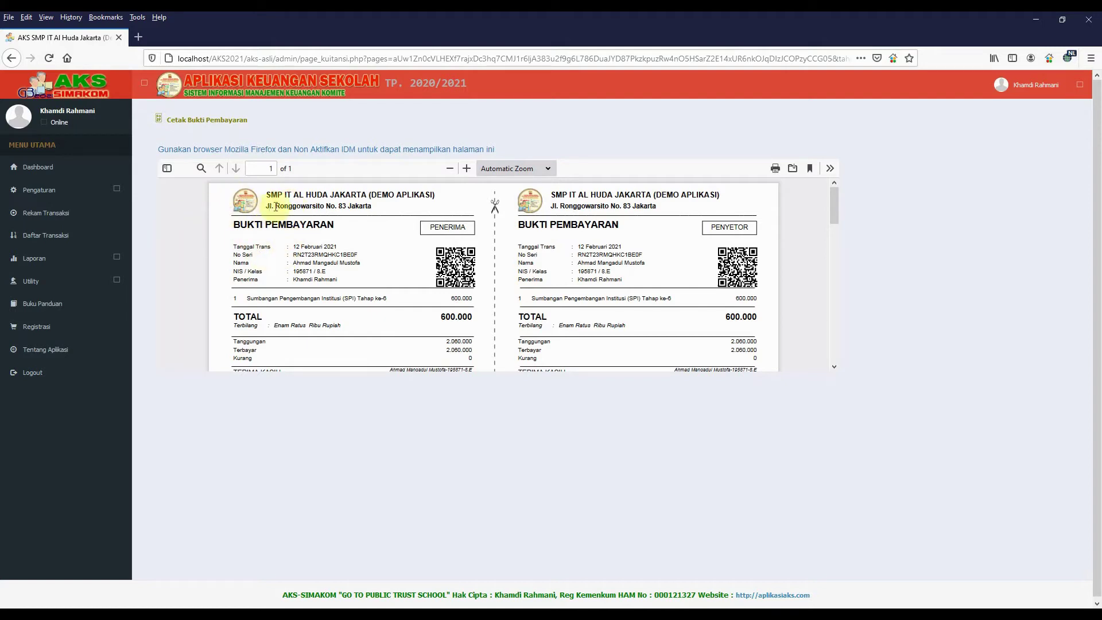
pyautogui.click(42, 240)
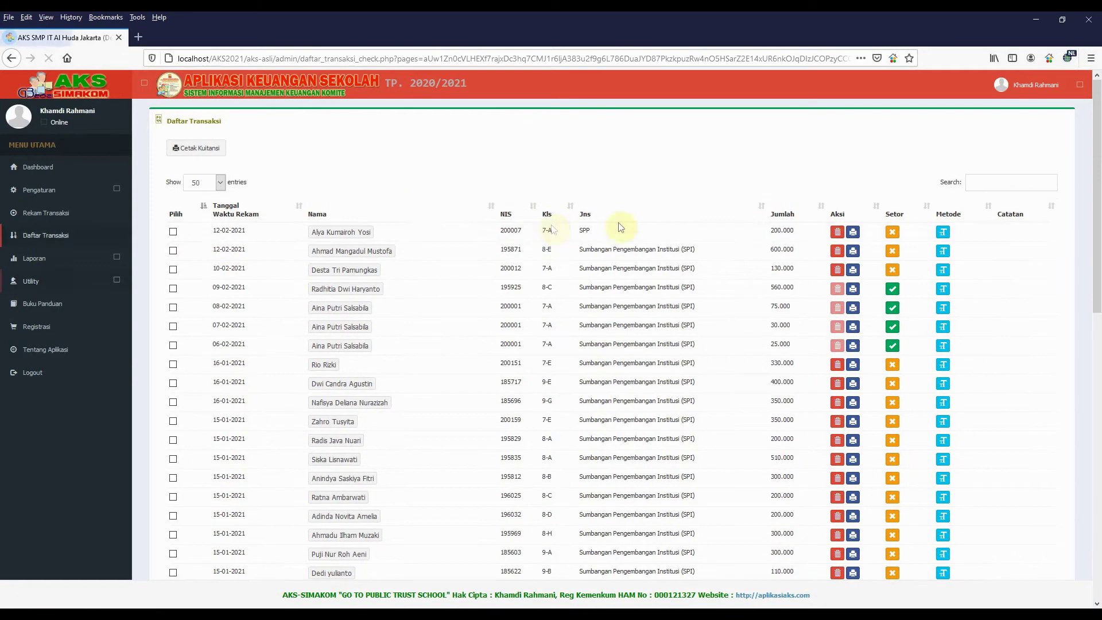
# Reprint the receipt from the 600.000 SPI row in Daftar Transaksi
pyautogui.click(853, 254)
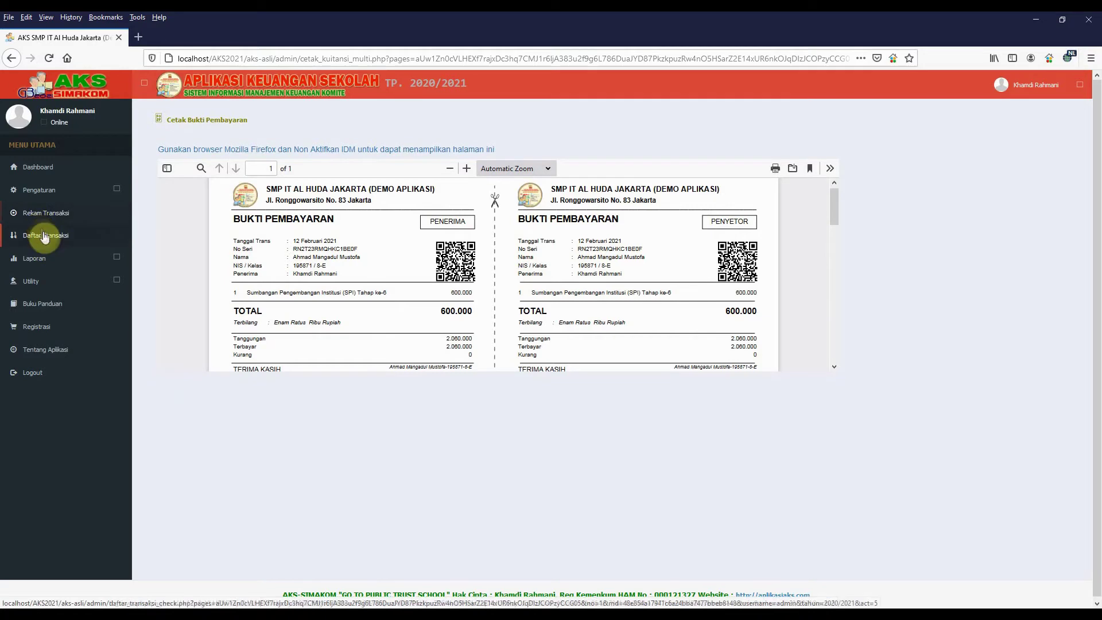
# Open the payment form for the first class 7-A student and note the 50.000 monthly SPP rate
pyautogui.click(39, 220)
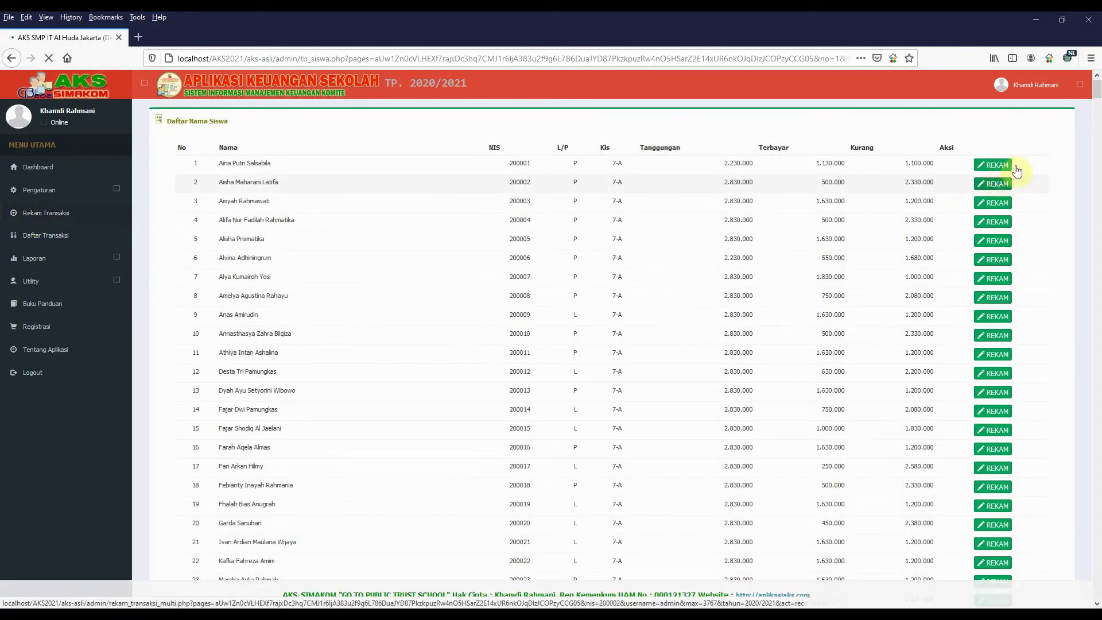
pyautogui.click(998, 189)
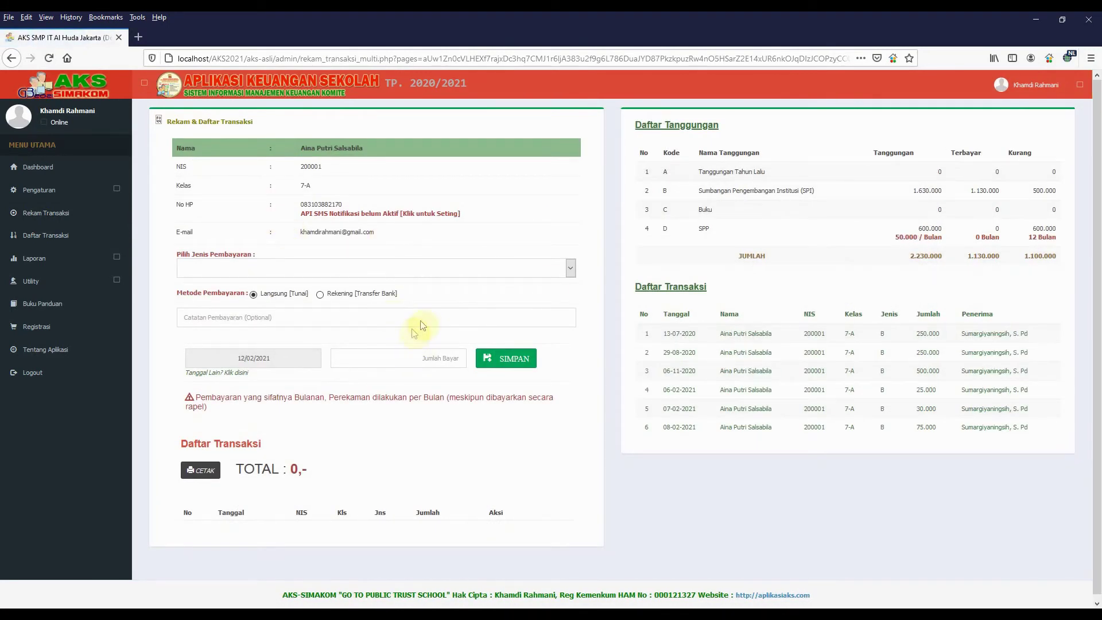
pyautogui.moveTo(692, 228); pyautogui.dragTo(947, 233)
pyautogui.moveTo(893, 238); pyautogui.dragTo(912, 245)
pyautogui.click(907, 241)
# Record and save a 50.000 SPP payment for this student
pyautogui.click(464, 268)
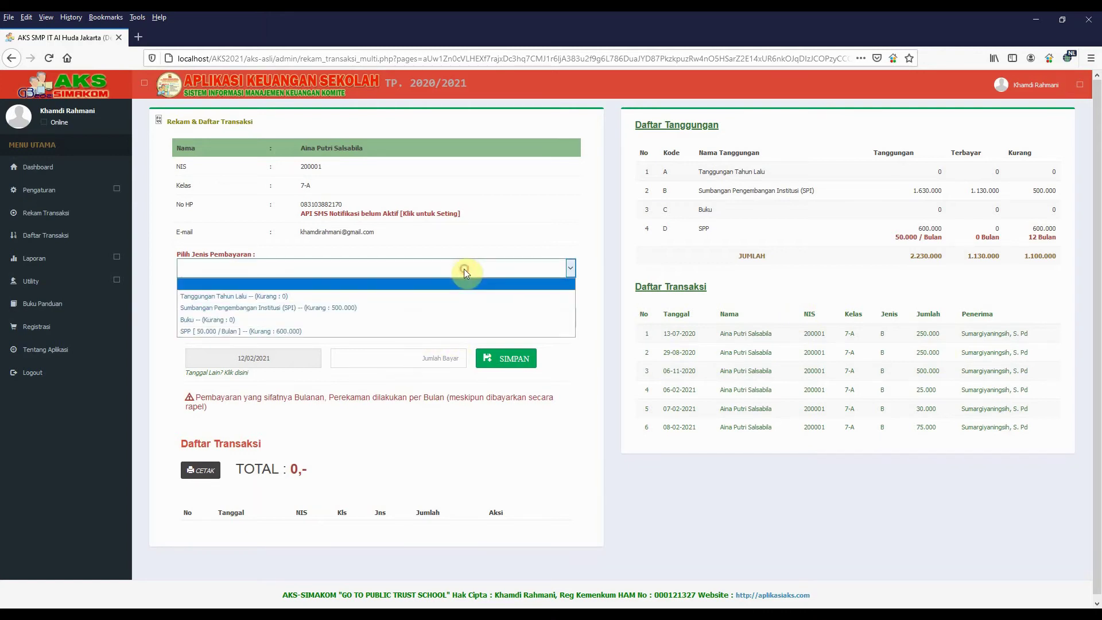
pyautogui.click(319, 328)
pyautogui.click(450, 357)
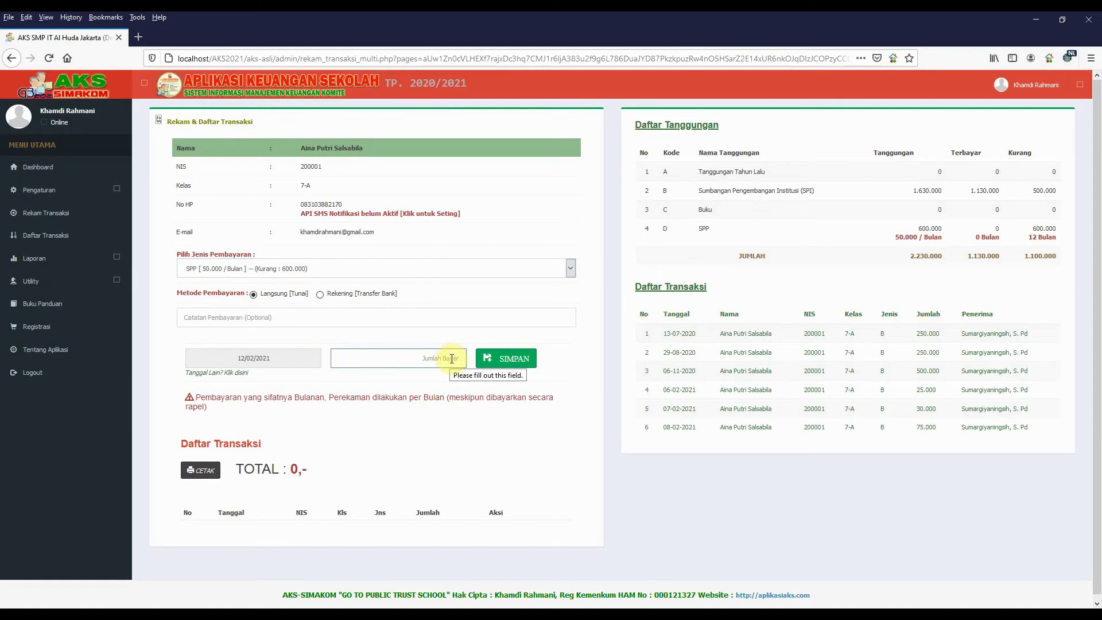
pyautogui.write('50.000')
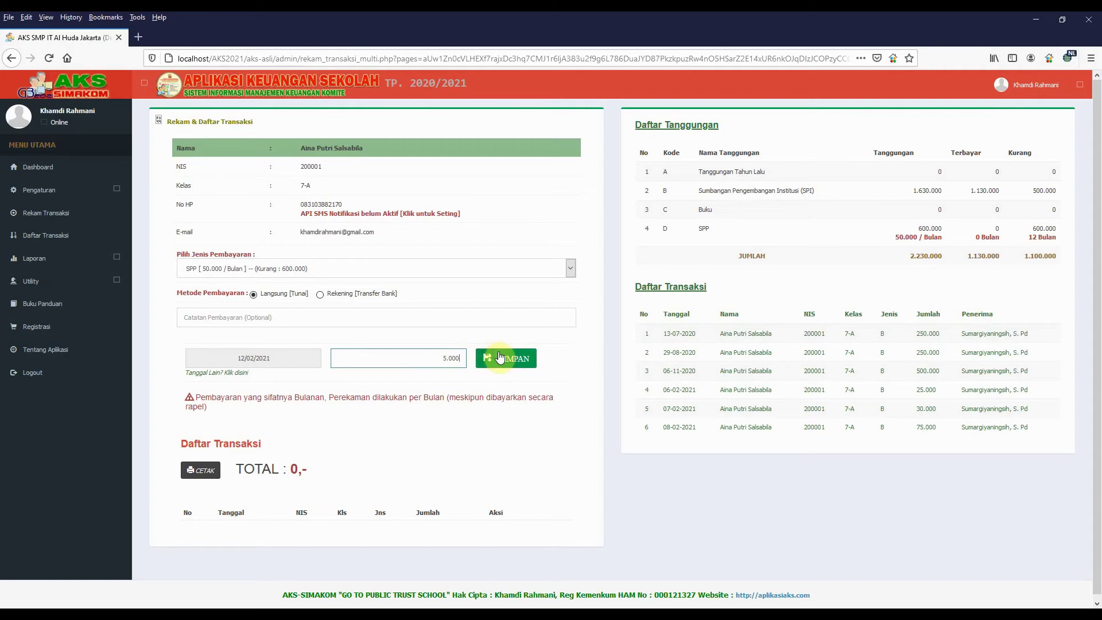
pyautogui.click(508, 358)
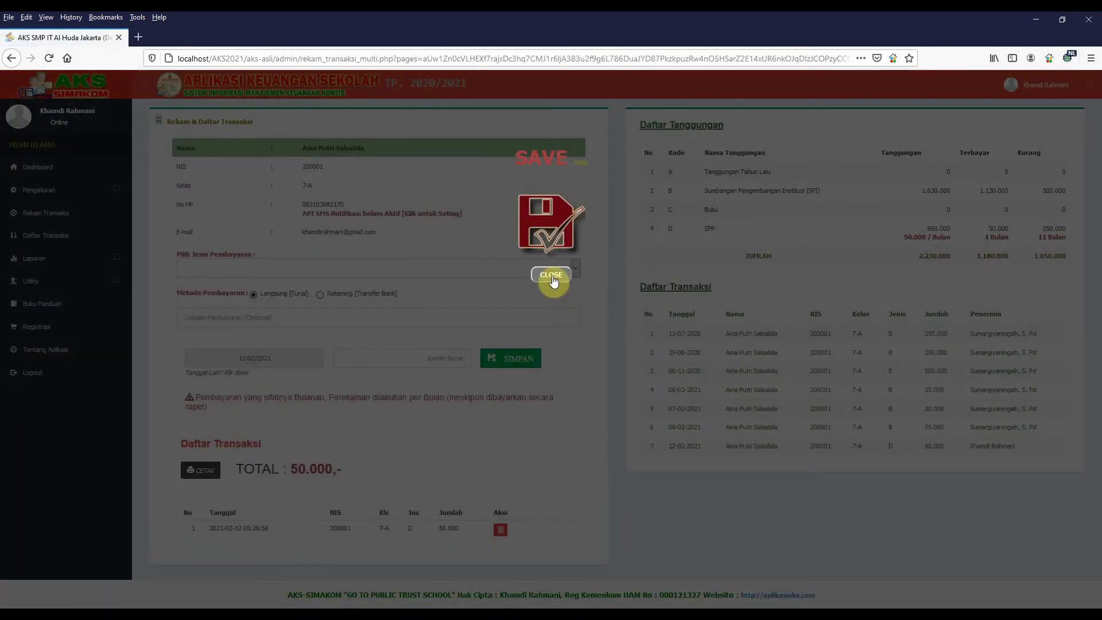
# Dismiss the confirmation and save another 50000 SPP payment, bringing the total to 100.000
pyautogui.click(551, 276)
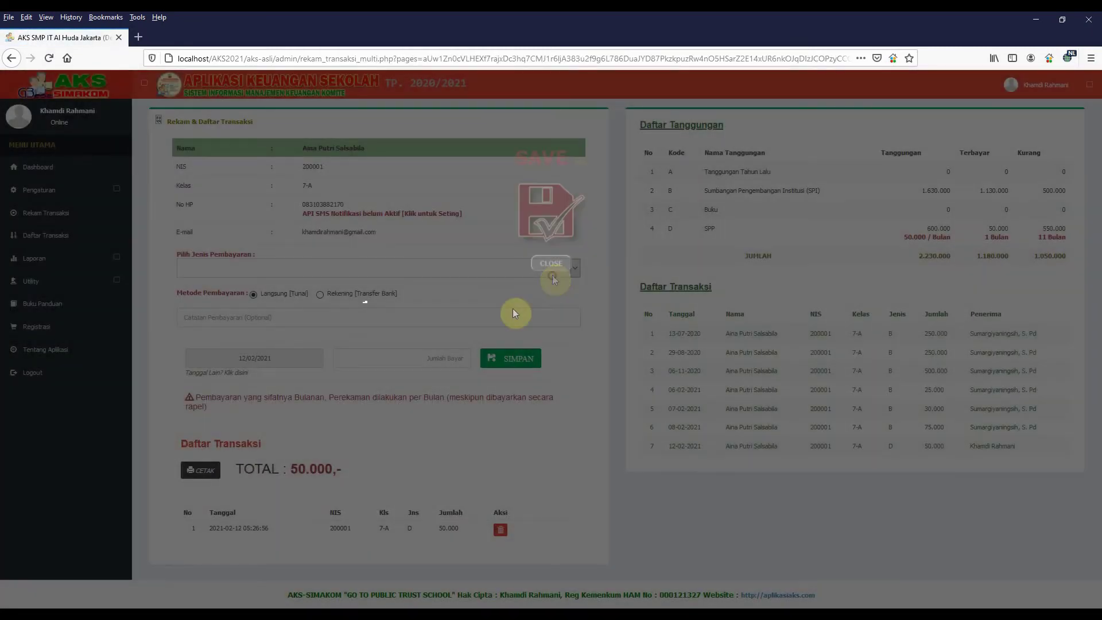
pyautogui.click(395, 268)
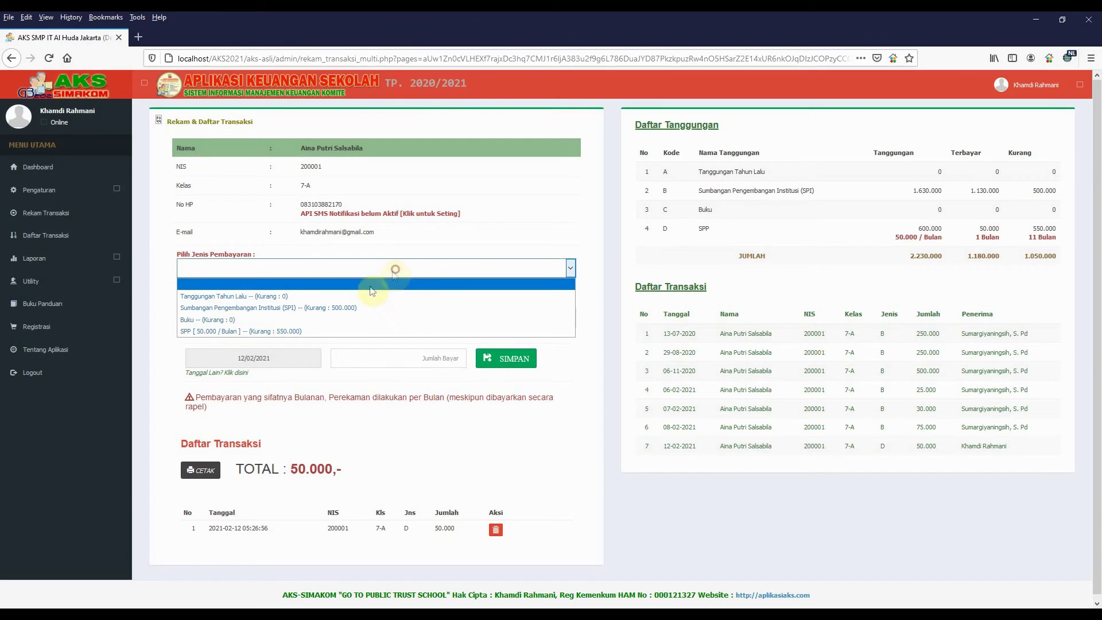
pyautogui.click(310, 331)
pyautogui.click(415, 354)
pyautogui.write('5')
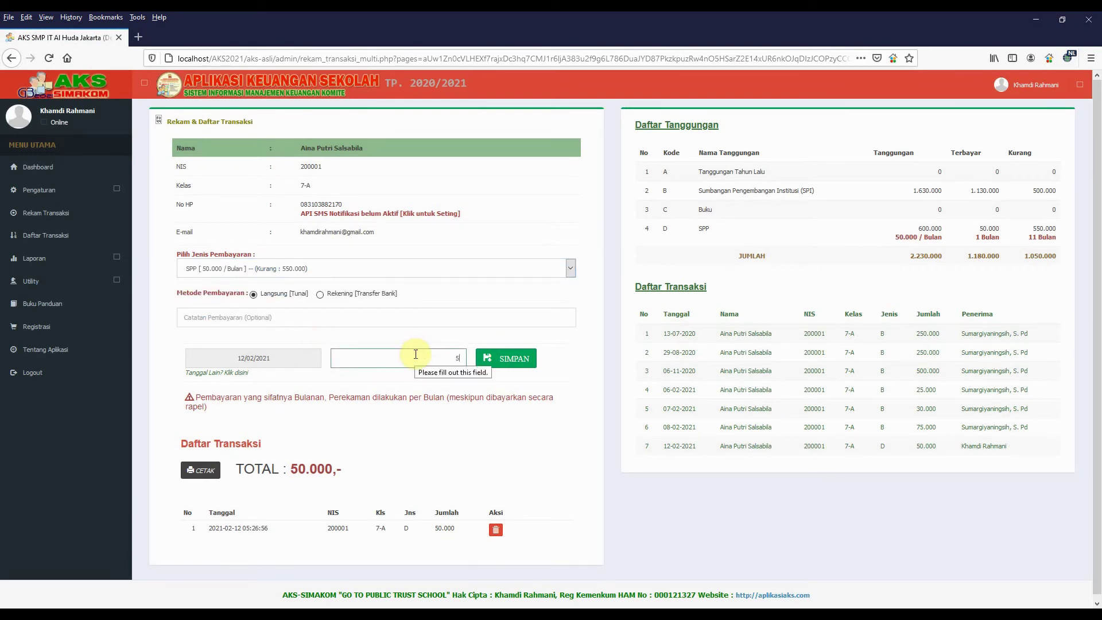
pyautogui.write('0000')
pyautogui.click(517, 358)
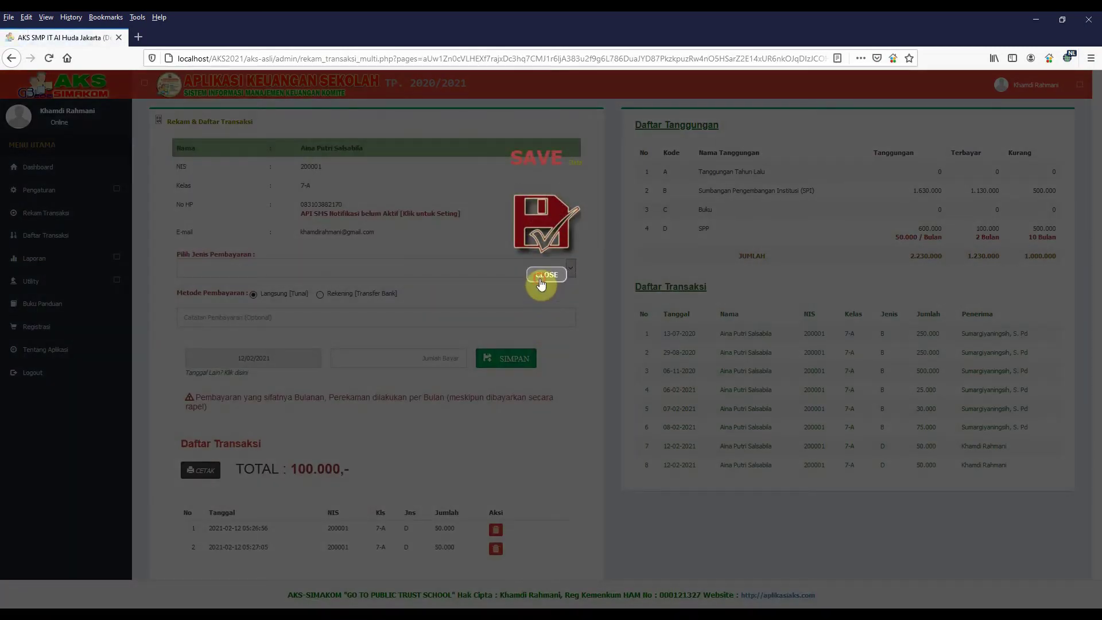
pyautogui.scroll(-1, 474, 500)
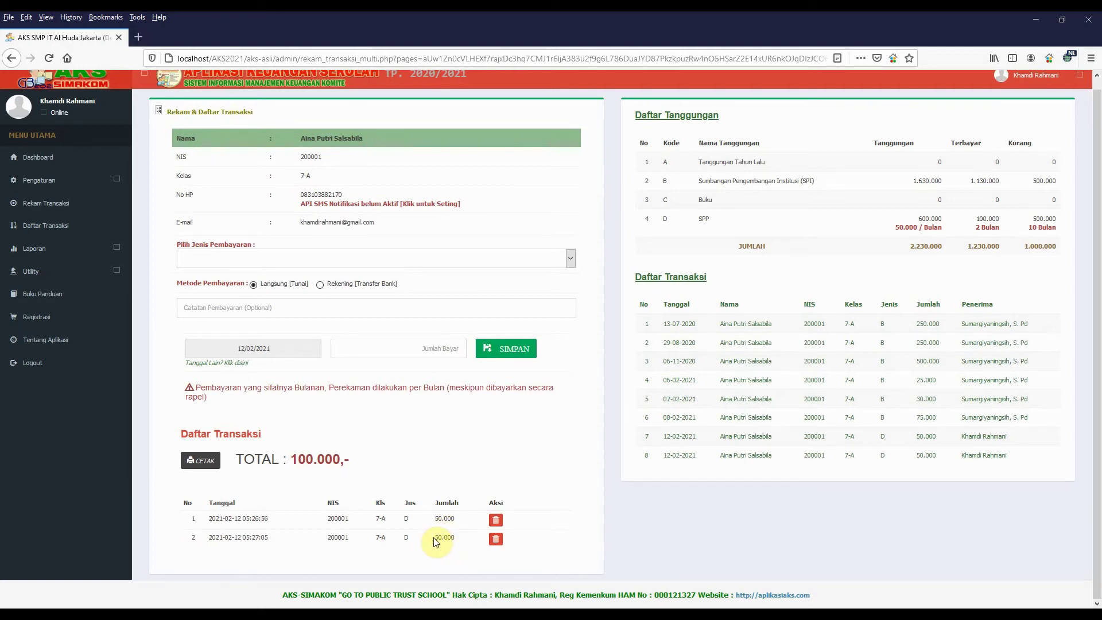
# Print the receipt for the July and August 2020 SPP payments totalling 100.000
pyautogui.click(204, 461)
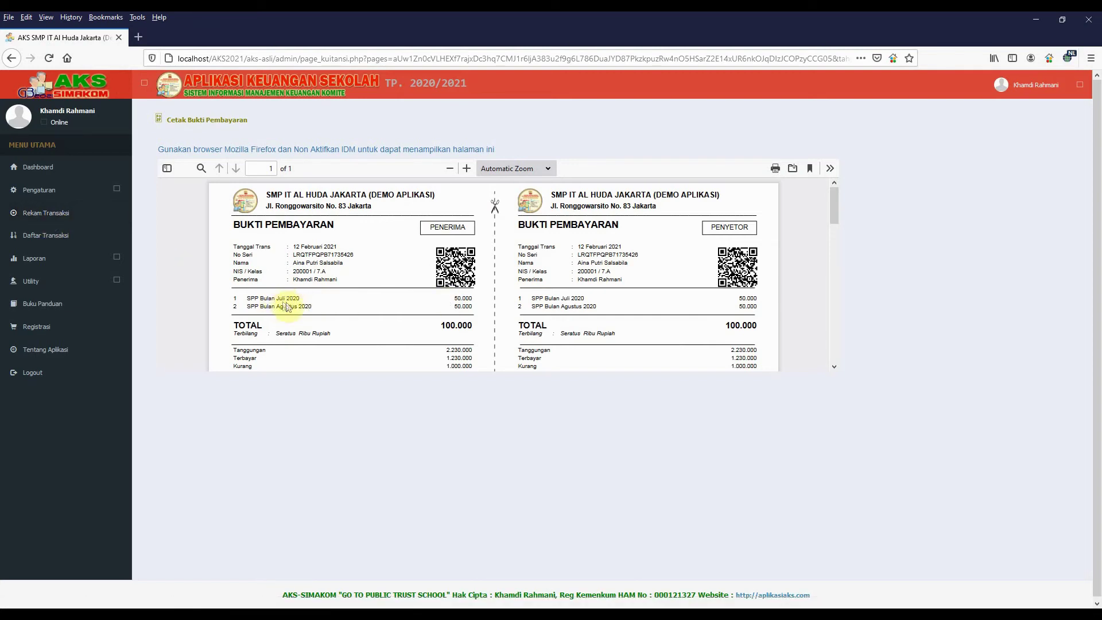
# Open Daftar Transaksi to see the two new 50.000 SPP payments at the top
pyautogui.click(56, 242)
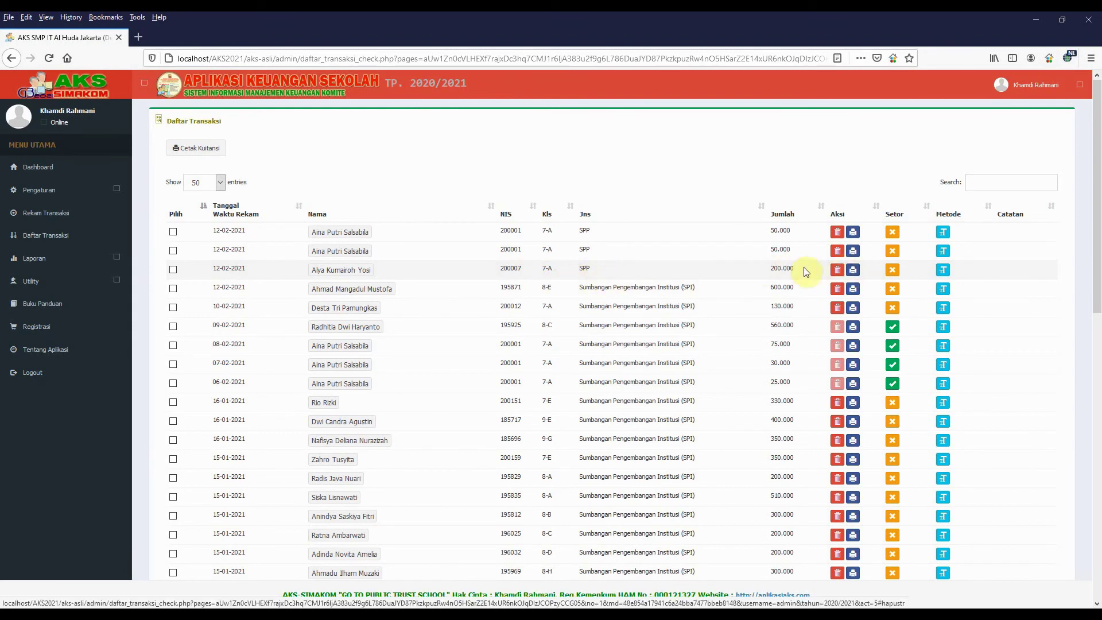
# Delete the 200.000 SPP transaction of 12-02-2021, giving 'salah input siswa' as the reason
pyautogui.click(836, 271)
pyautogui.click(443, 167)
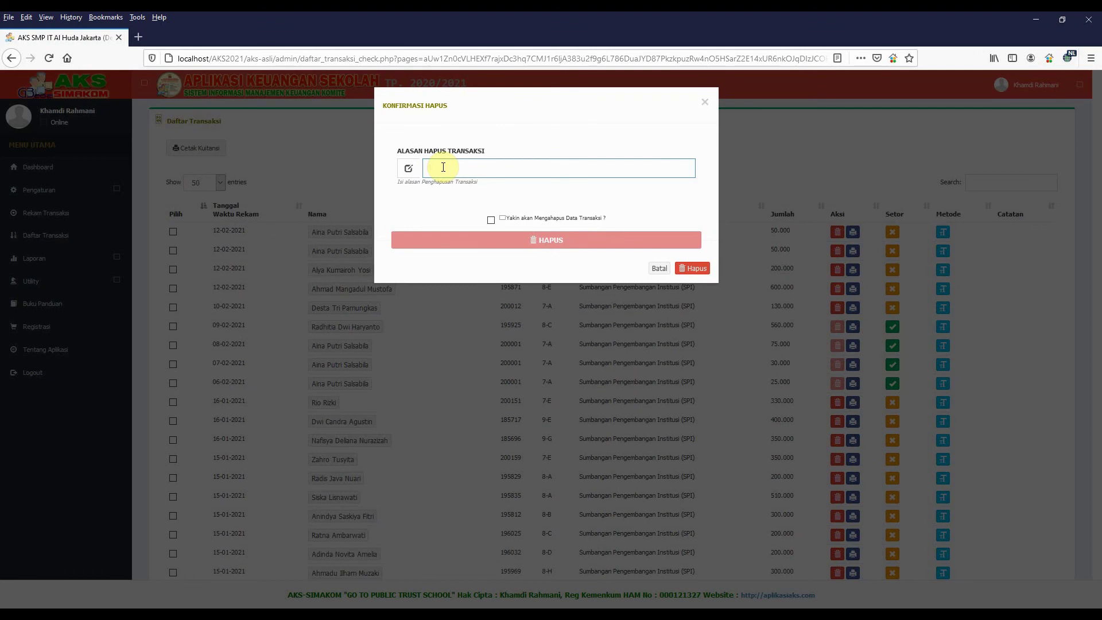
pyautogui.write('SALAH')
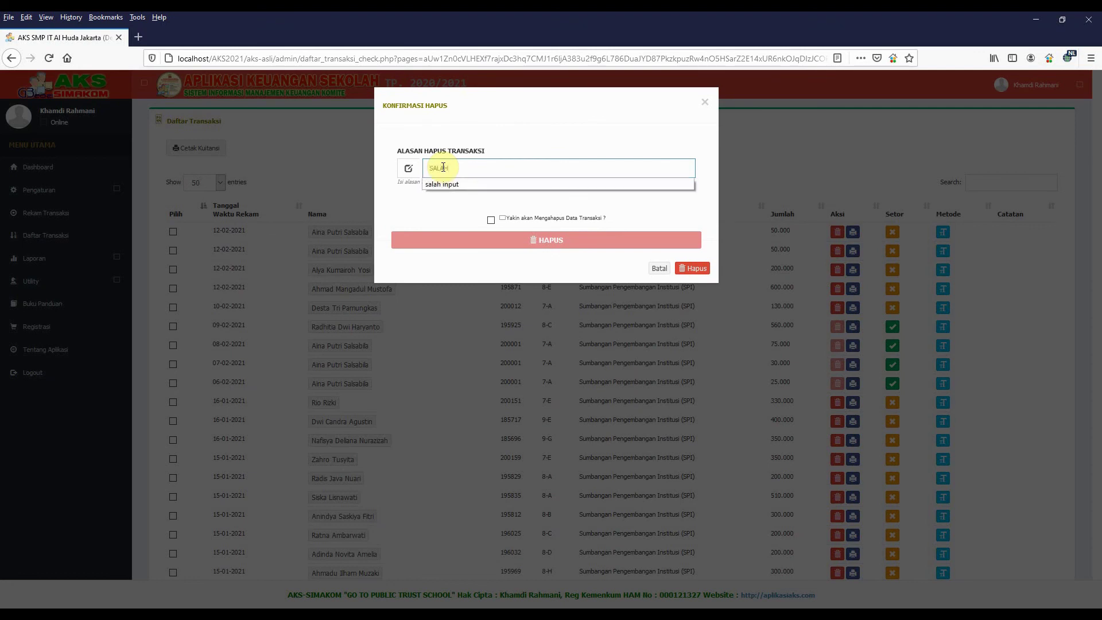
pyautogui.press('BackSpace')
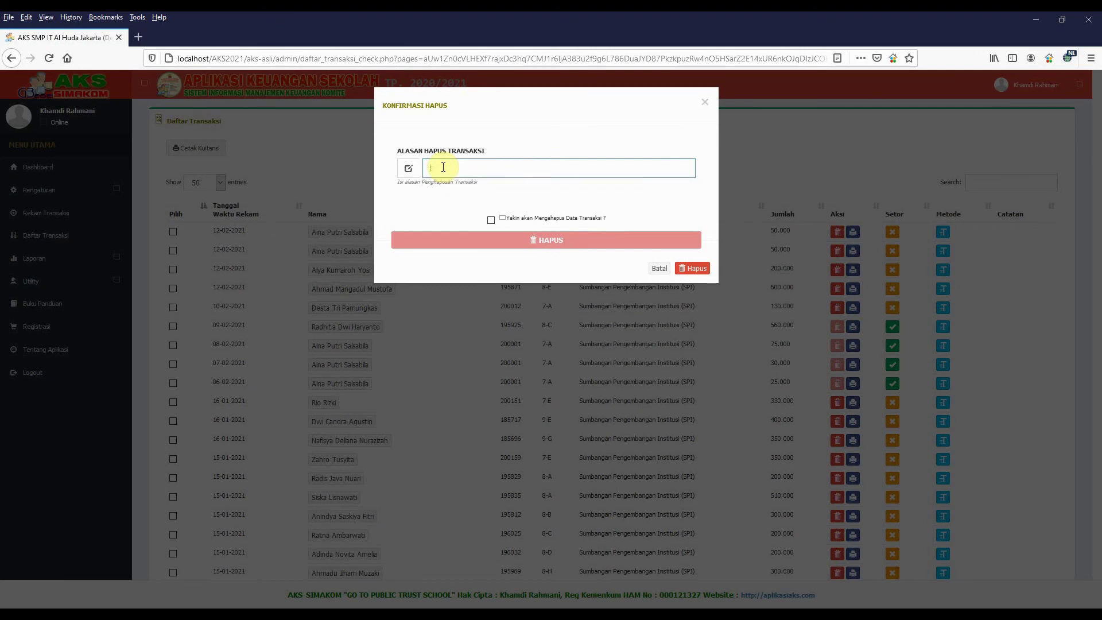
pyautogui.write('sa')
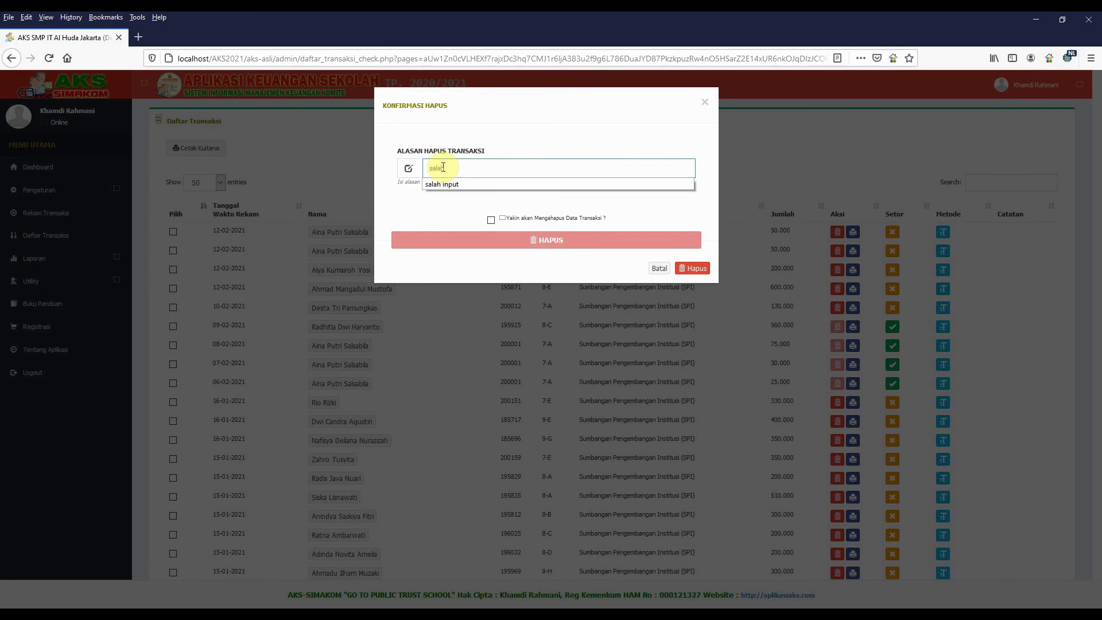
pyautogui.write('lah input siswa')
pyautogui.click(492, 221)
pyautogui.click(550, 243)
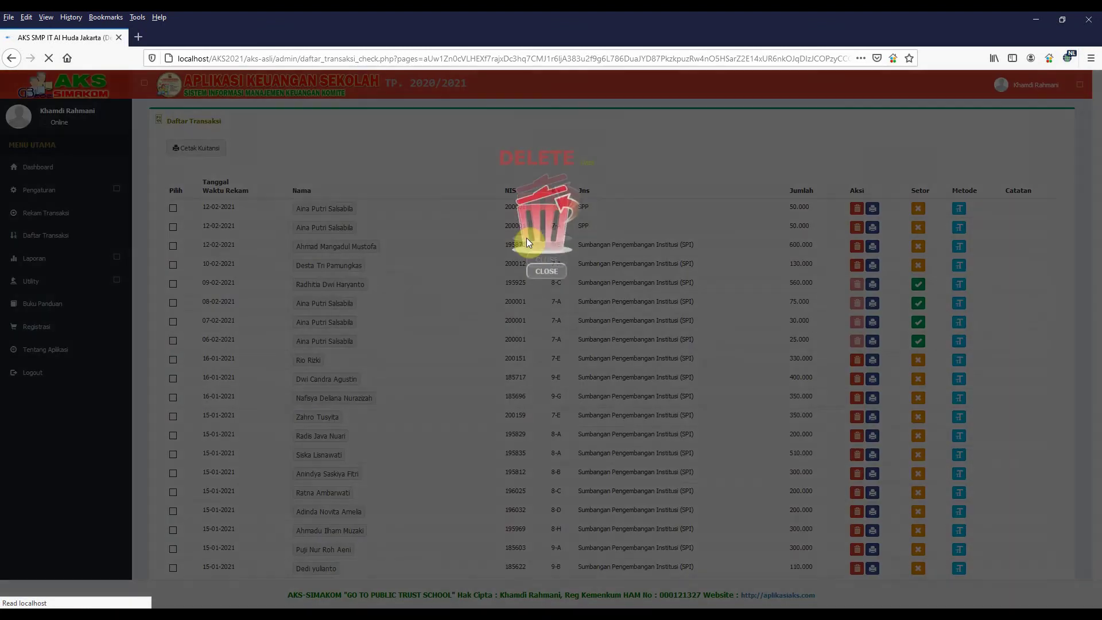
pyautogui.click(545, 274)
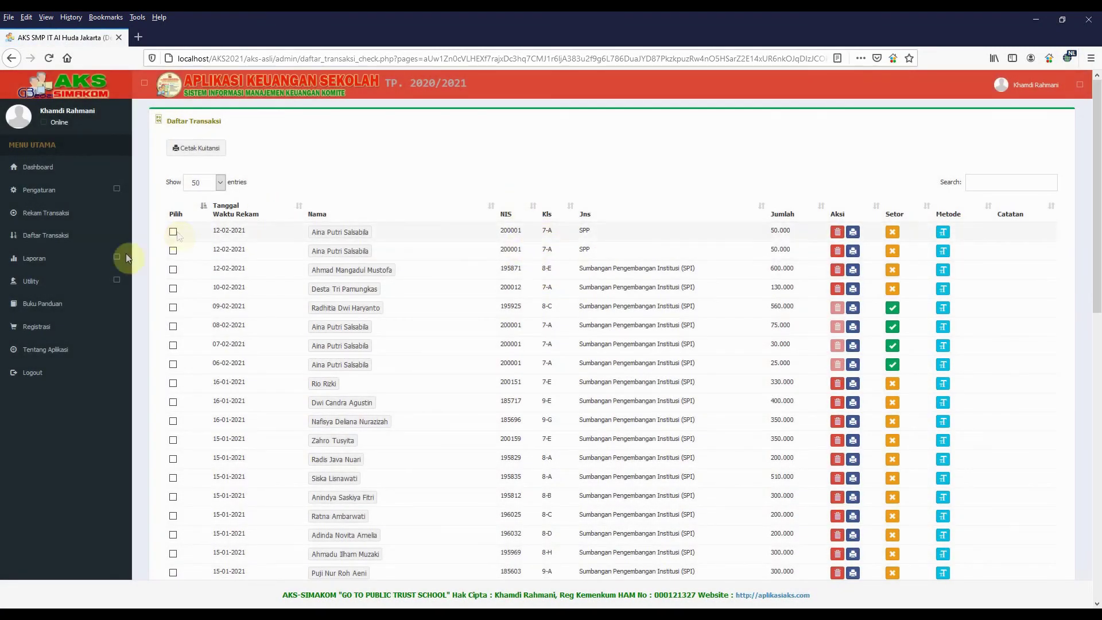
# Check Deleted Transaksi for the 200.000 SPP entry's 'salah input siswa' reason, then return to Rekam Transaksi
pyautogui.click(43, 281)
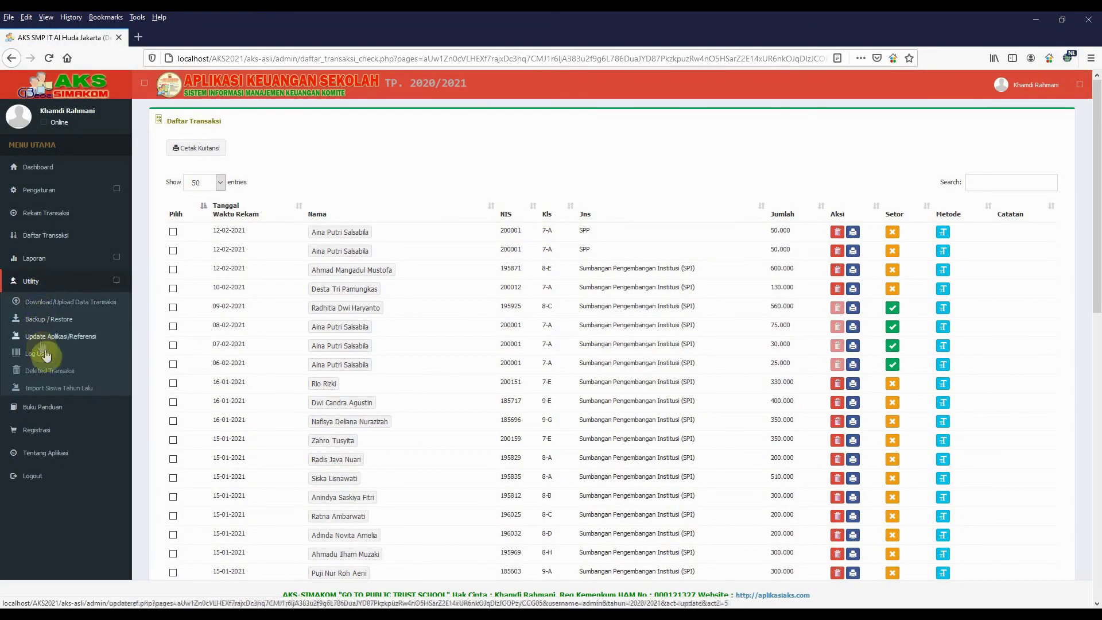
pyautogui.click(55, 376)
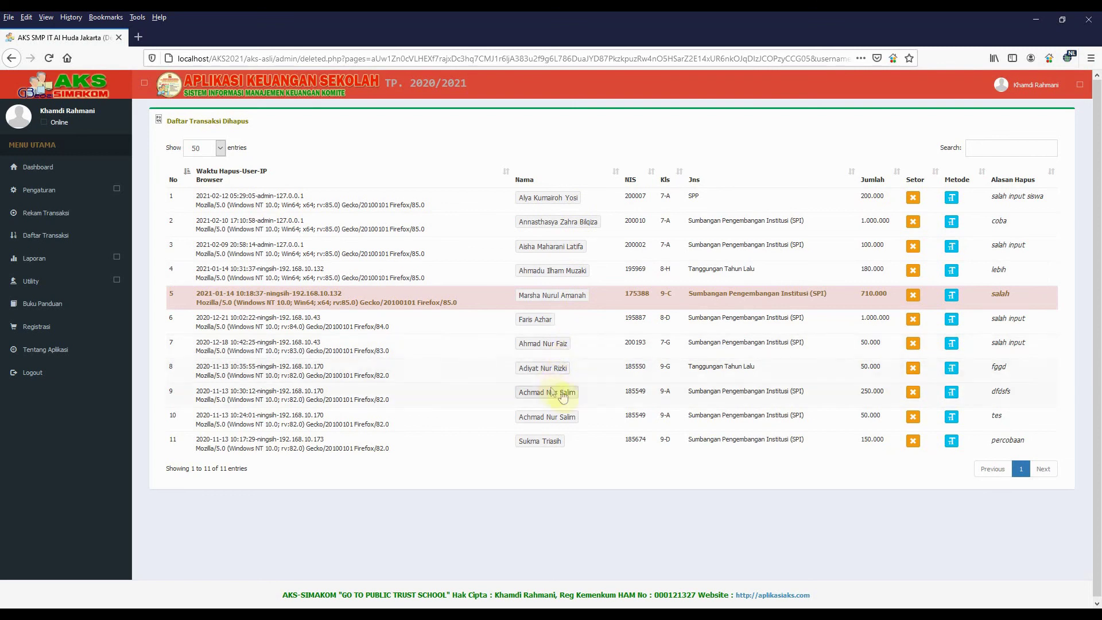
pyautogui.moveTo(566, 421)
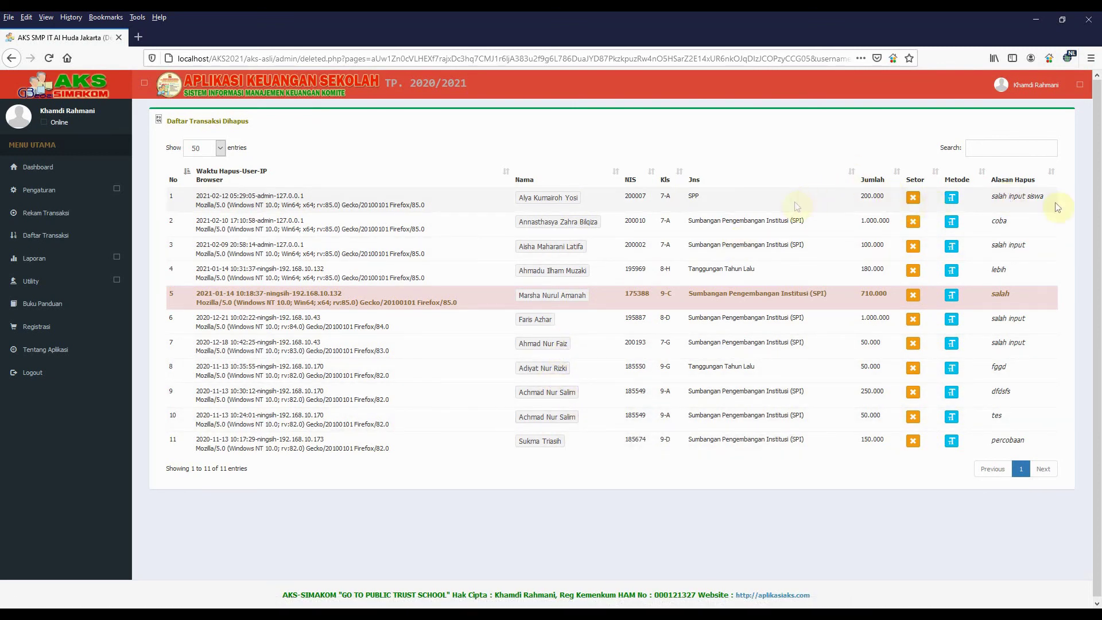
pyautogui.moveTo(990, 196); pyautogui.dragTo(1048, 202)
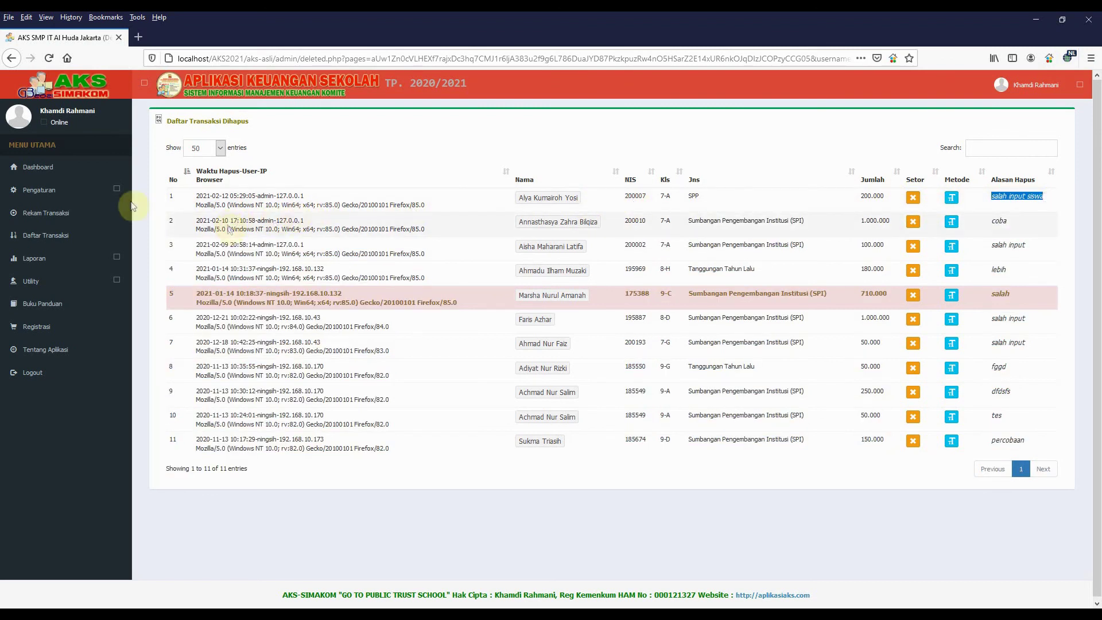
pyautogui.click(48, 216)
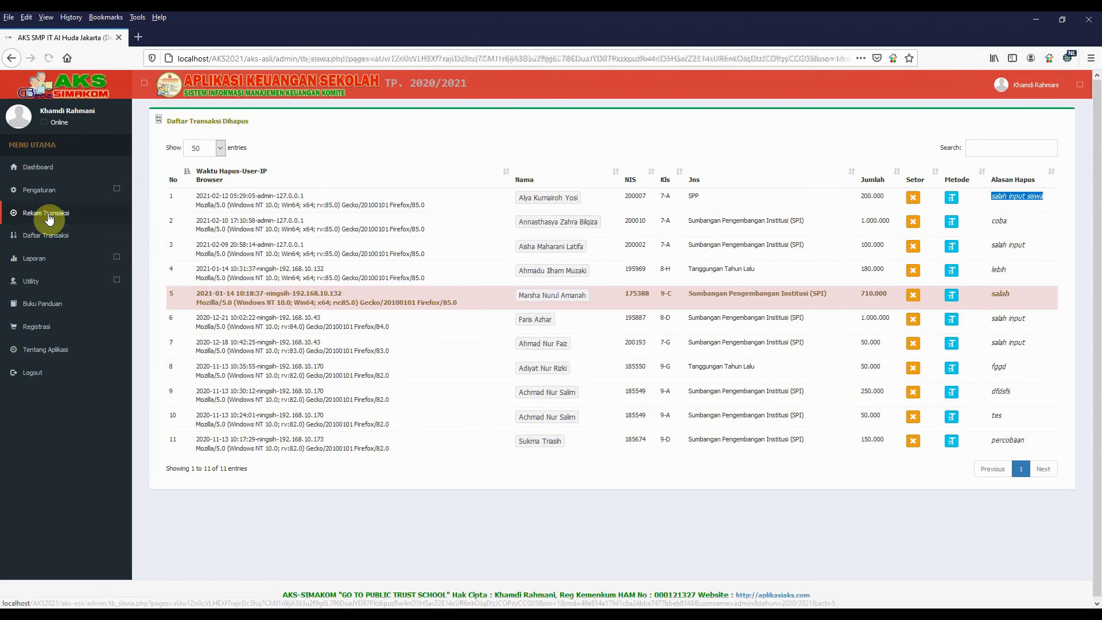